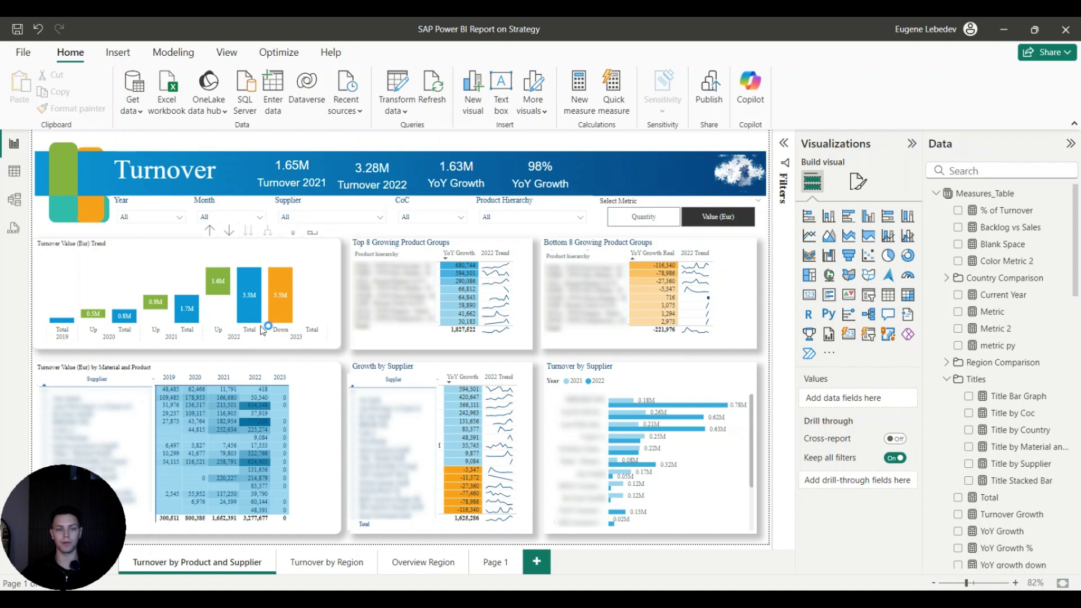
Examine the Turnover Value (Eur) Trend waterfall chart on the Turnover by Product and Supplier page
click(315, 298)
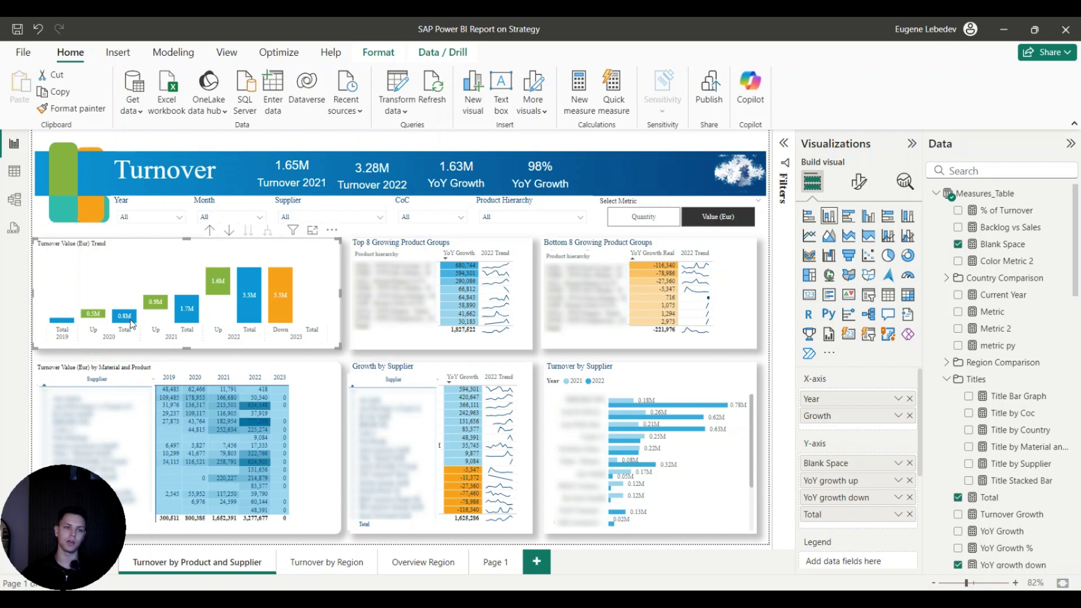
mouse_move(160, 320)
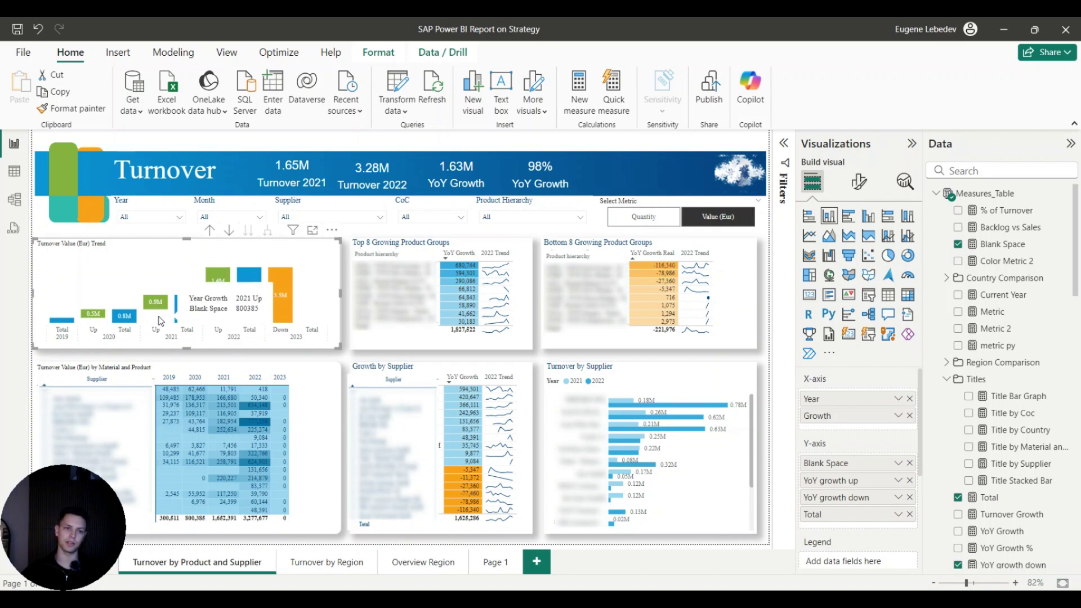
click(163, 309)
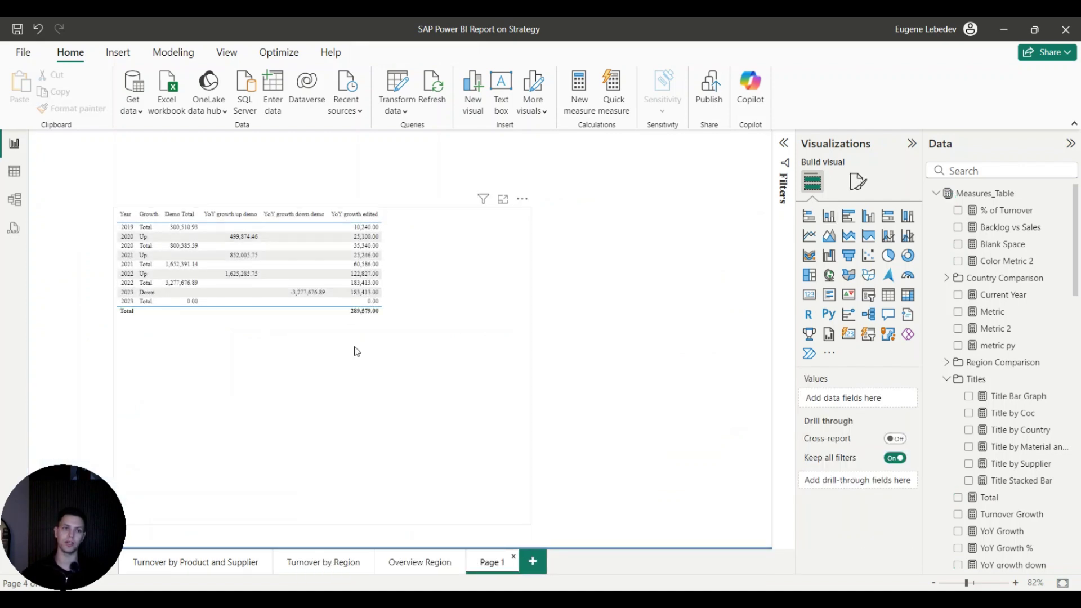
Delete the existing table visual with the demo measures from Page 1
click(370, 355)
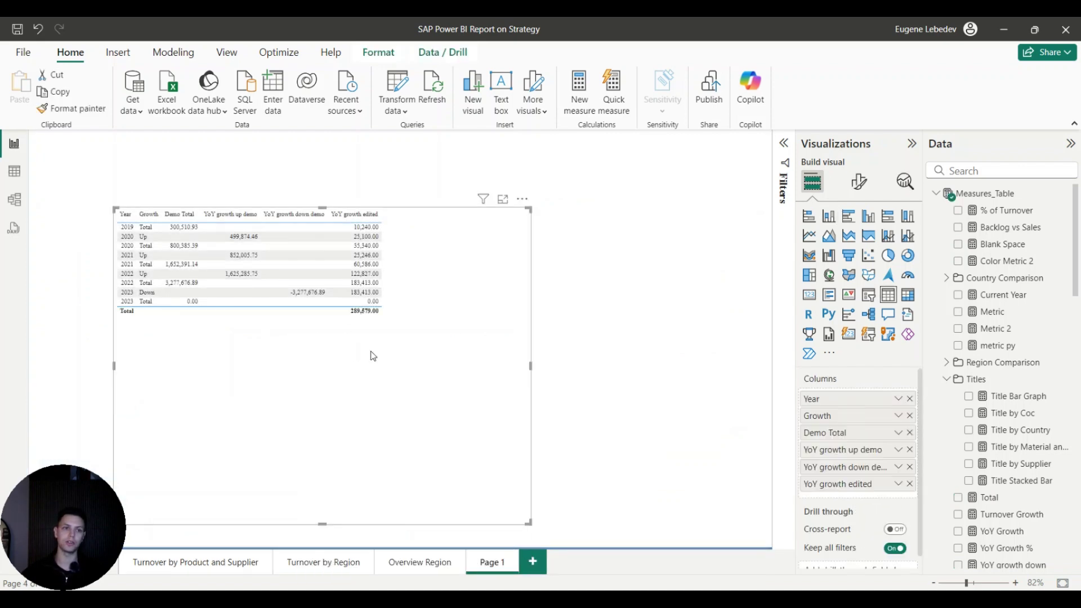
key(Delete)
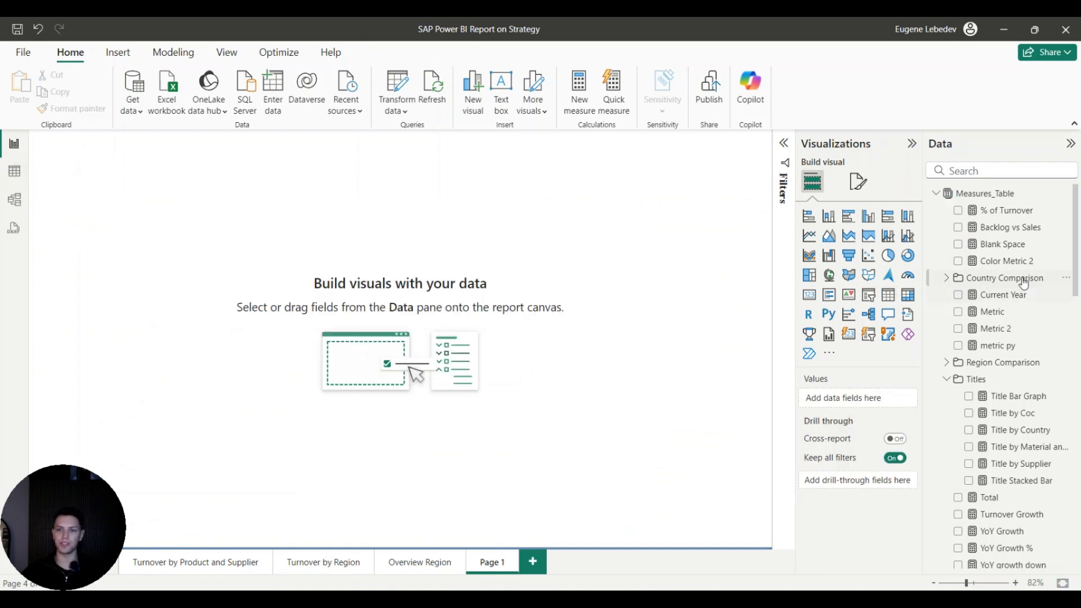
Search the model's fields for "grow" in the table view and examine the Growth and Sort columns of the up/down table
click(946, 278)
click(943, 193)
scroll(980, 416, down, 7)
click(985, 267)
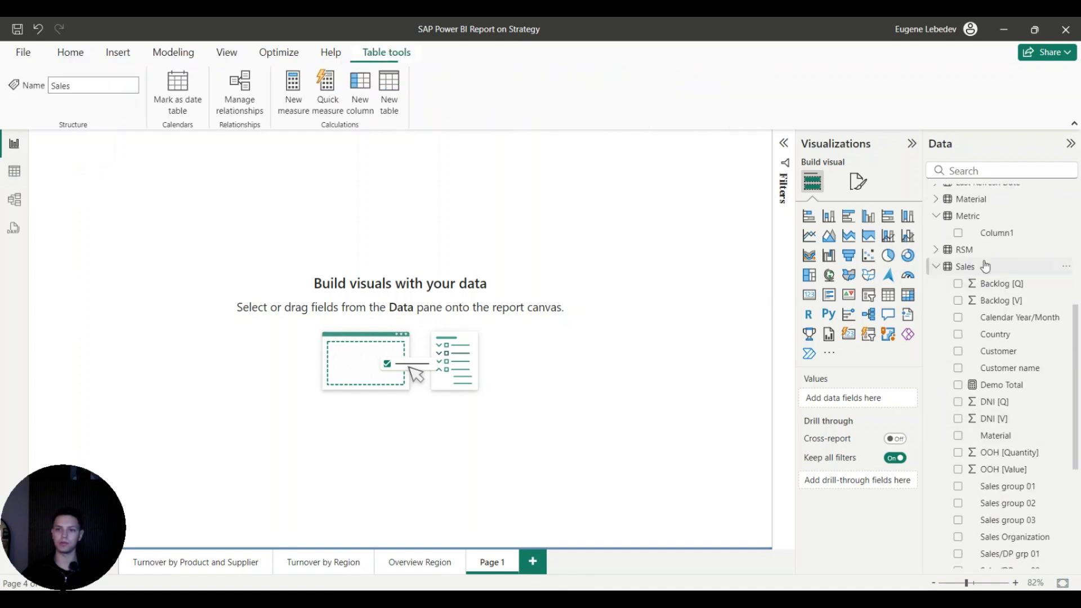
scroll(998, 338, up, 5)
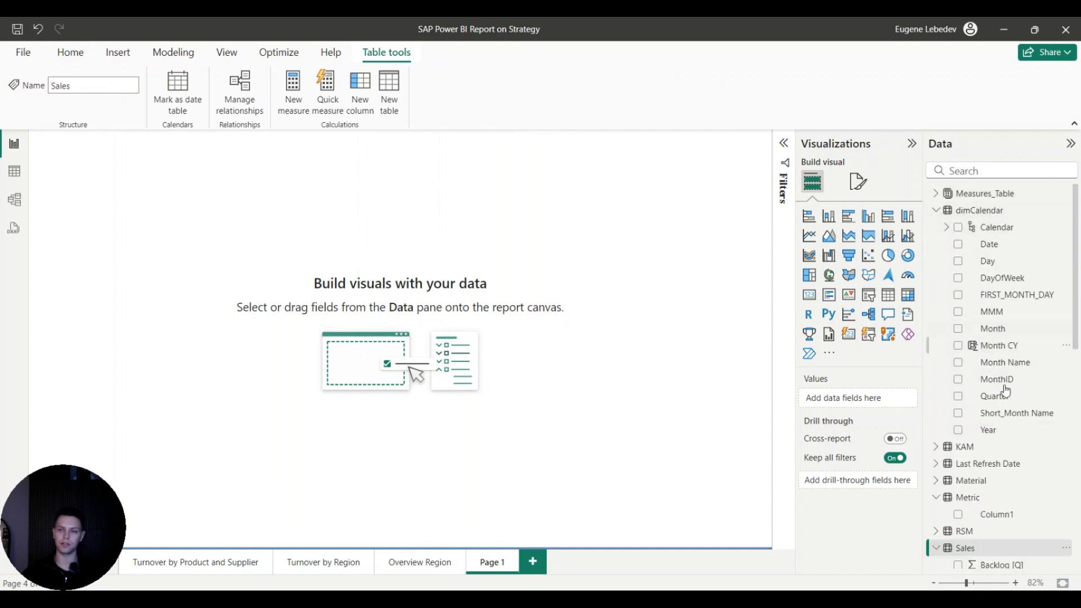
click(14, 171)
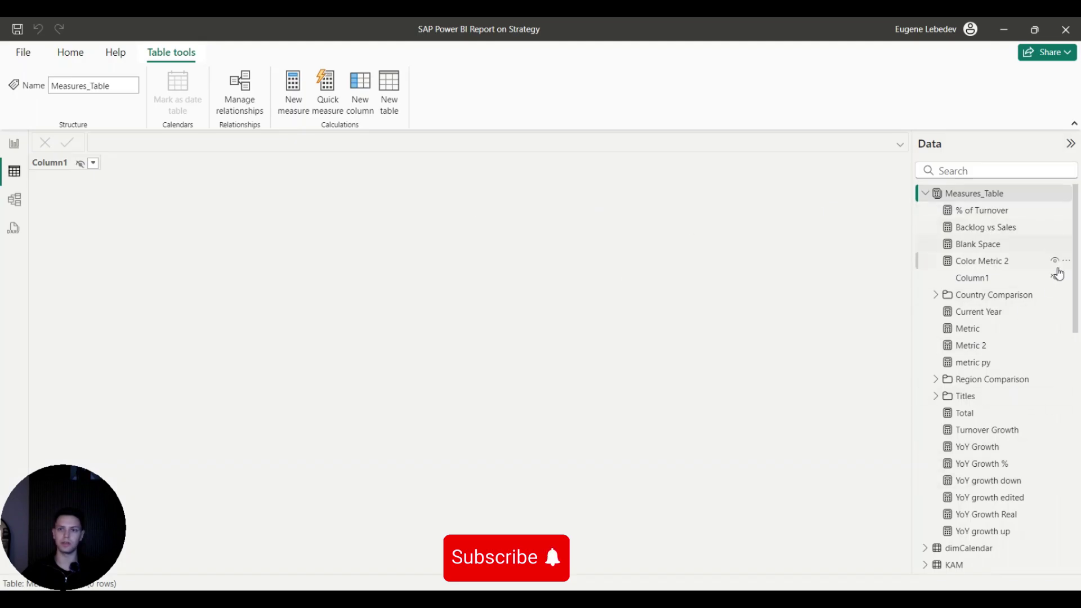
scroll(987, 335, down, 3)
scroll(985, 360, down, 15)
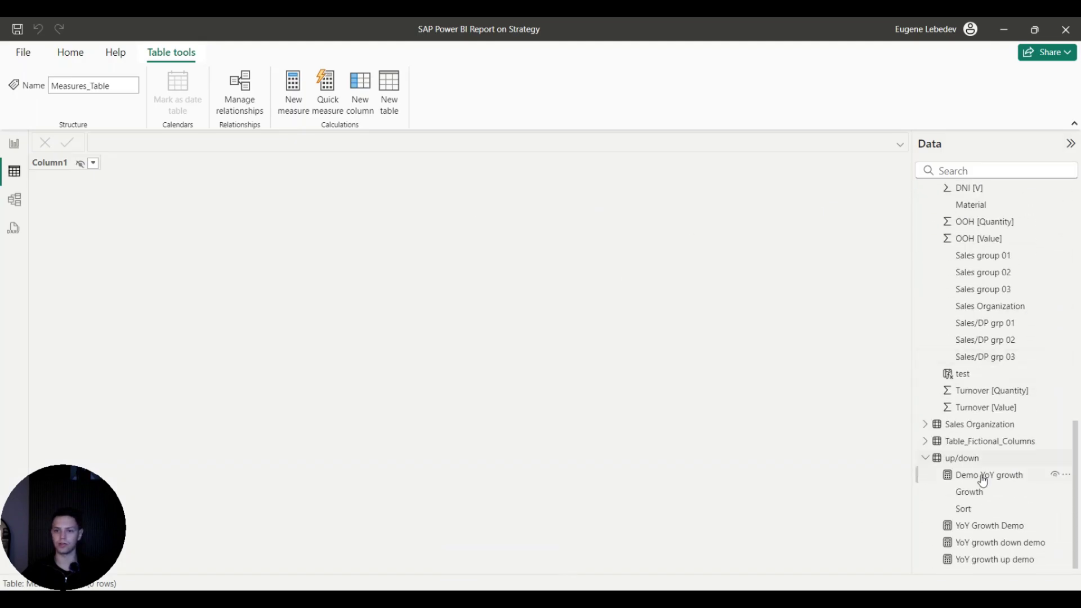
click(974, 168)
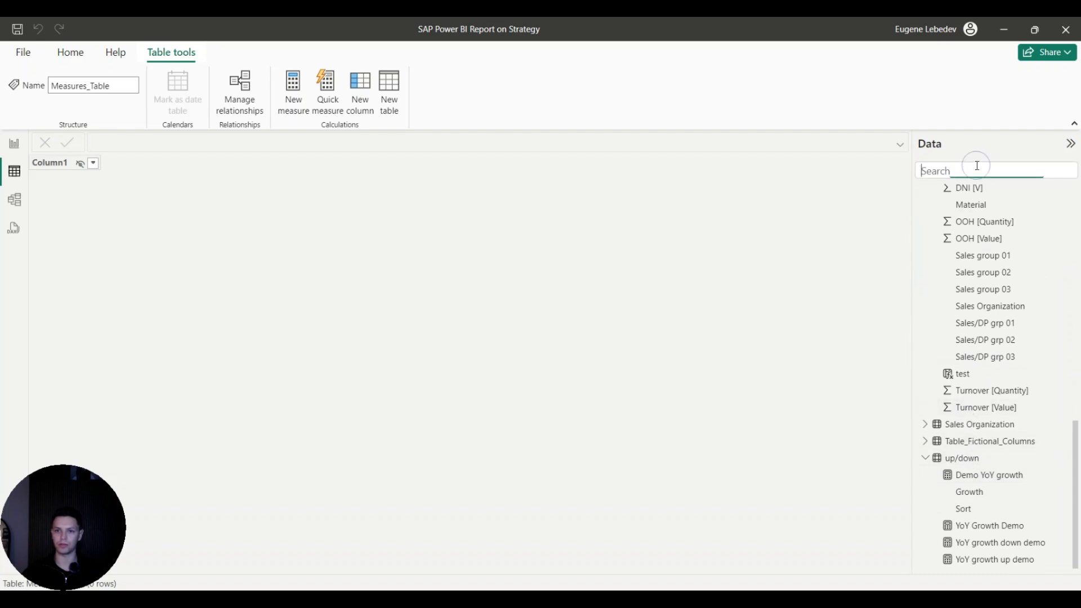
text(grow)
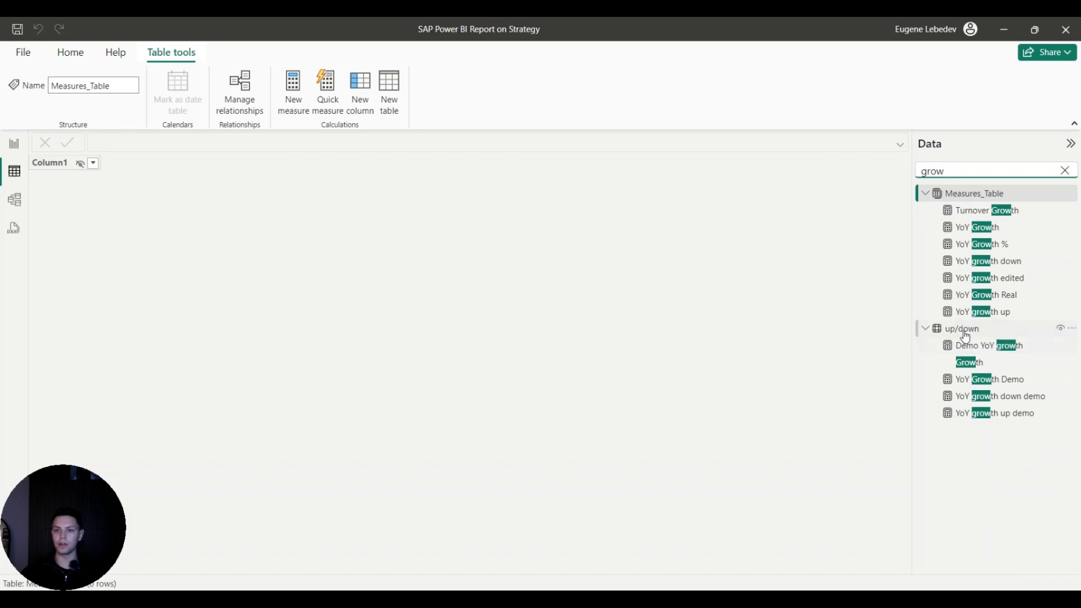
click(970, 334)
click(51, 163)
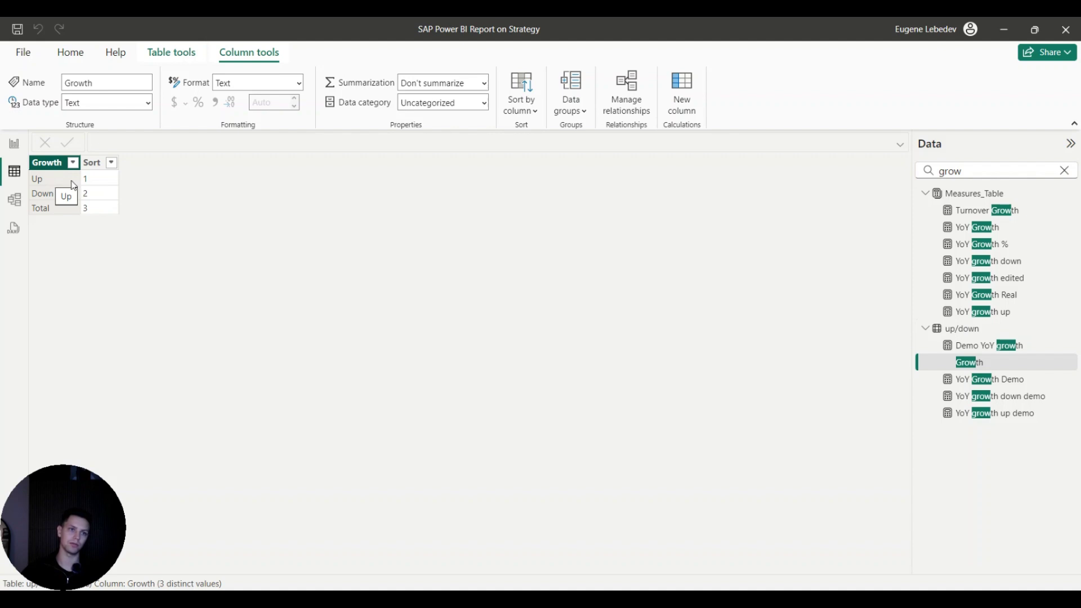
click(100, 163)
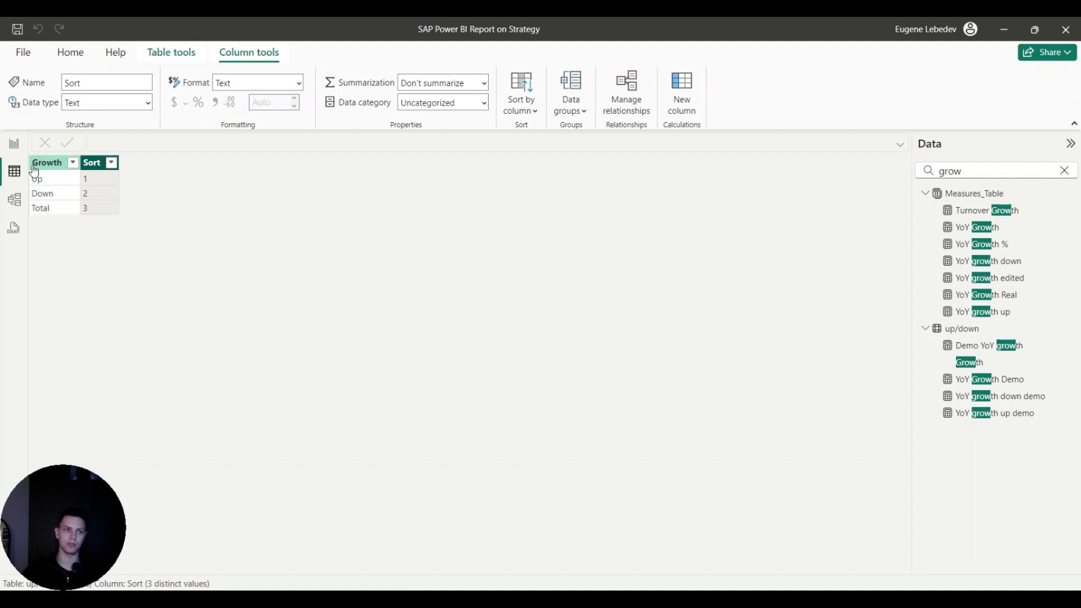
Create two separate tables on Page 1 of the report, one with dimCalendar's Year and one with the up/down table's Growth column
click(14, 145)
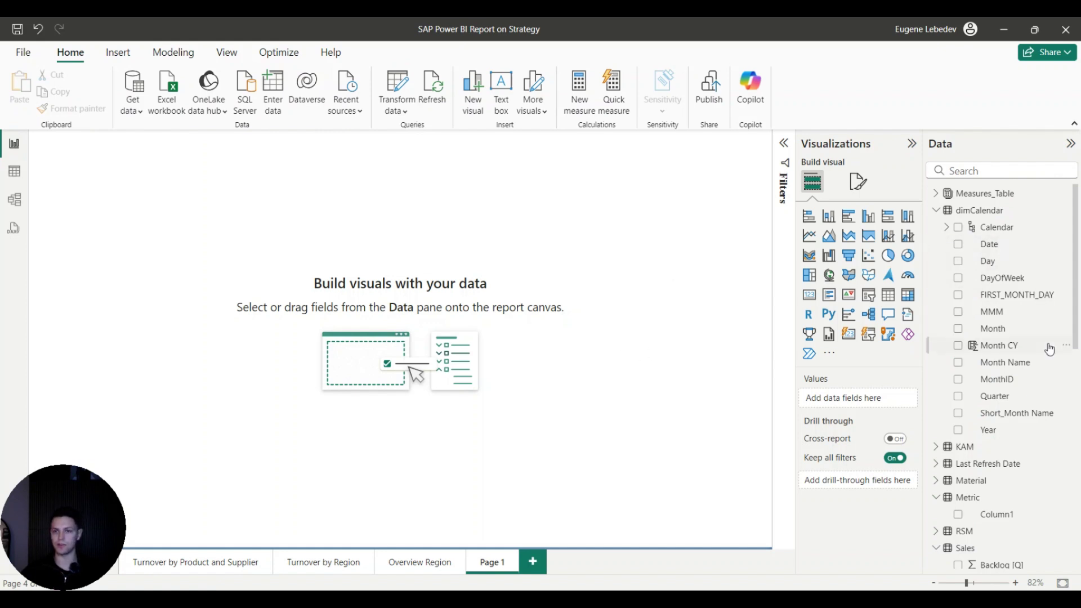
drag(966, 429, 170, 231)
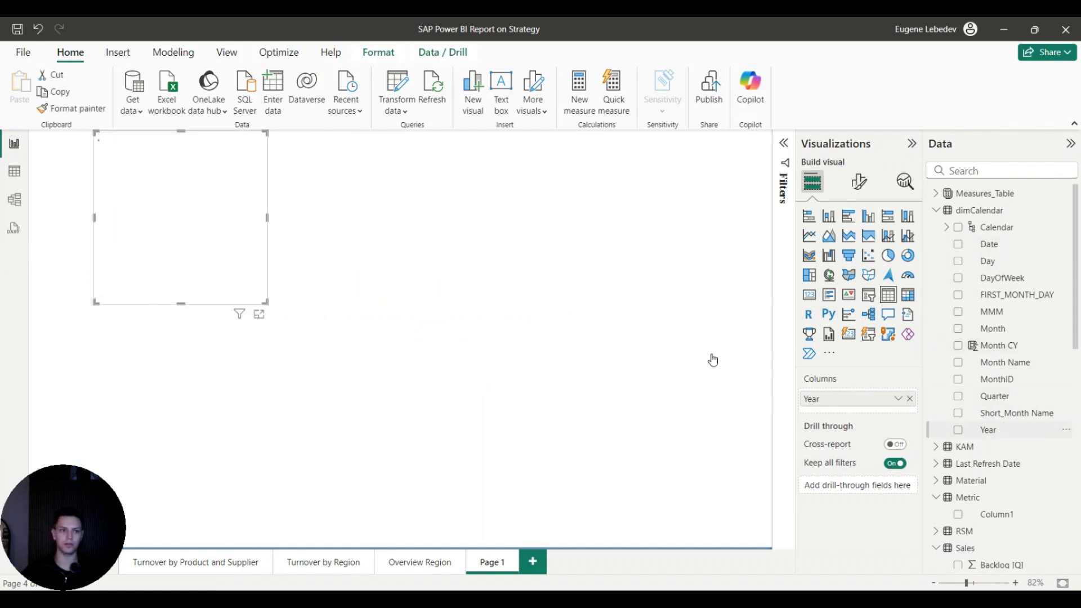
scroll(993, 367, down, 10)
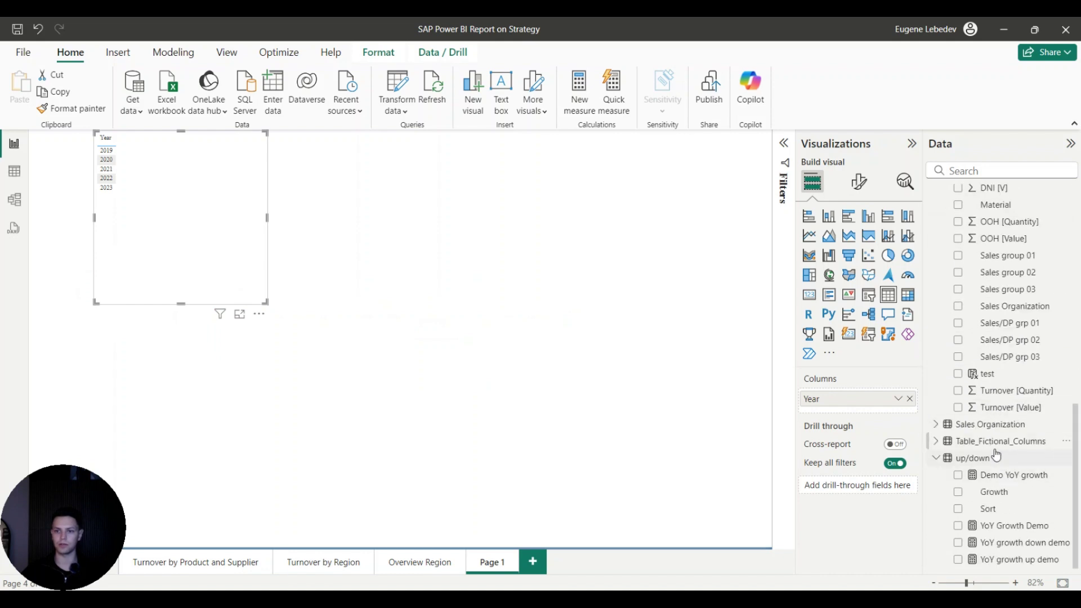
click(975, 171)
text(u)
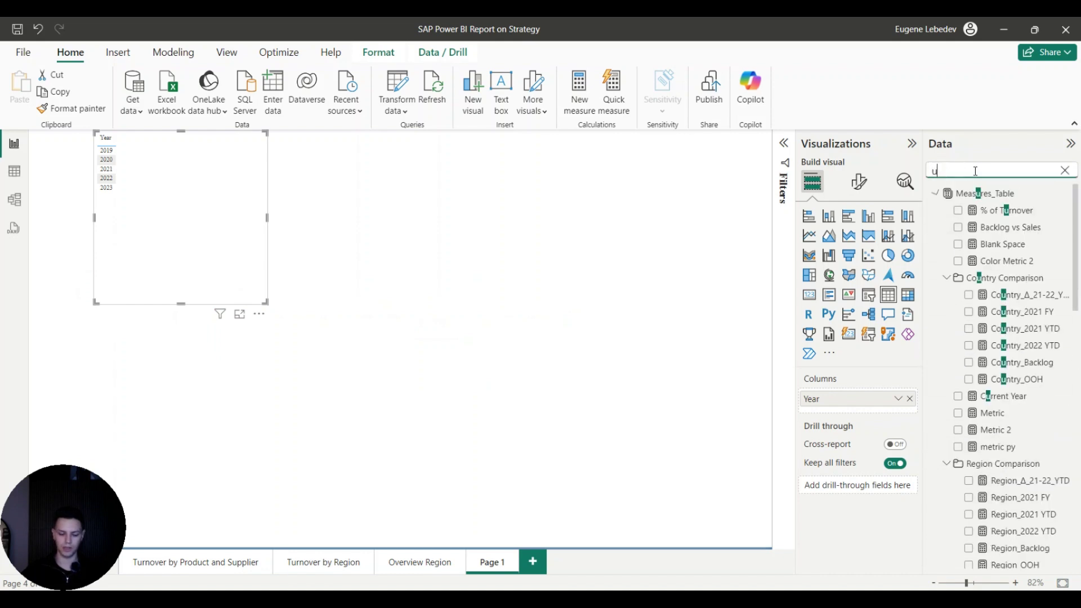
text(p/)
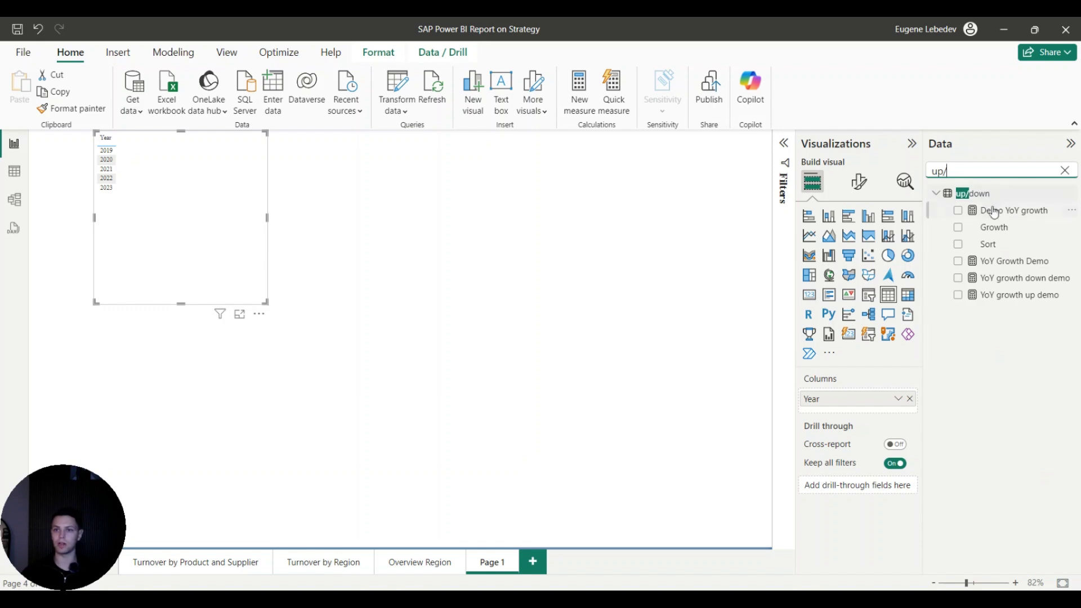
drag(1001, 227, 383, 205)
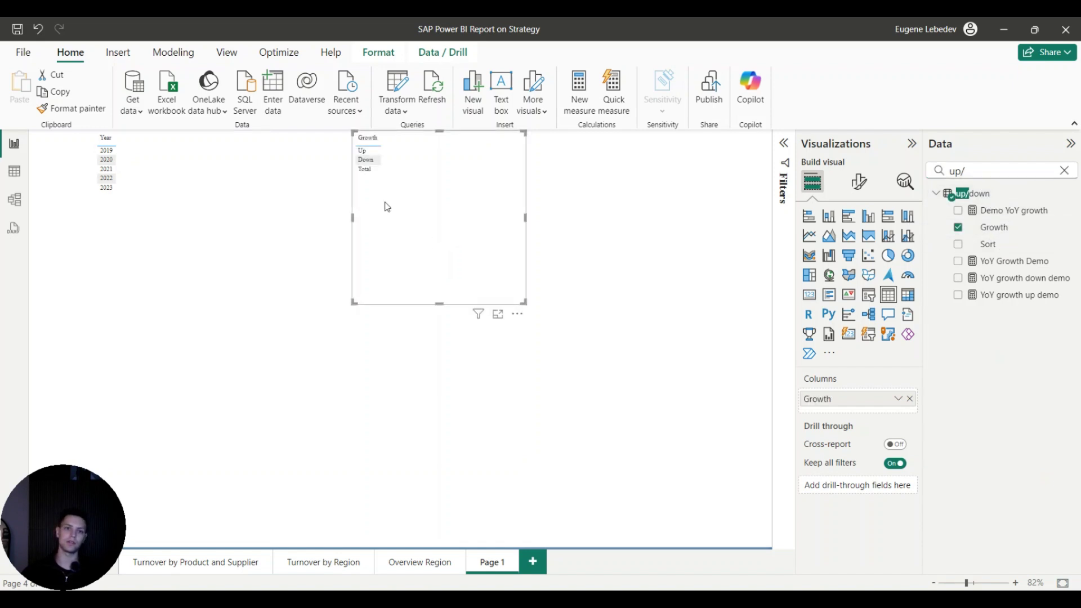
Add the Growth column to the Year table and delete the separate Growth table
click(201, 212)
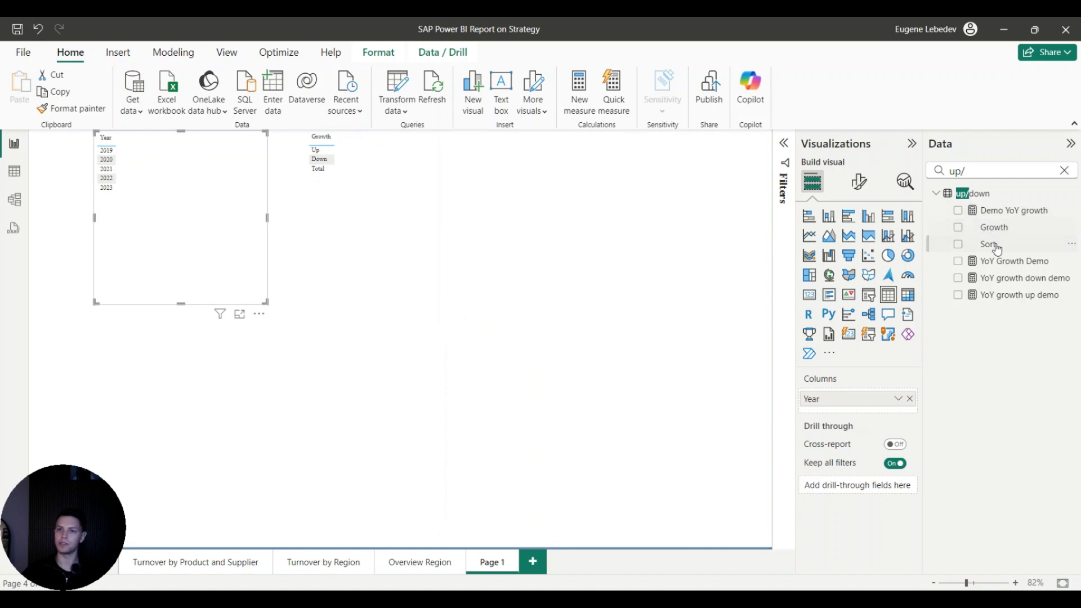
click(959, 228)
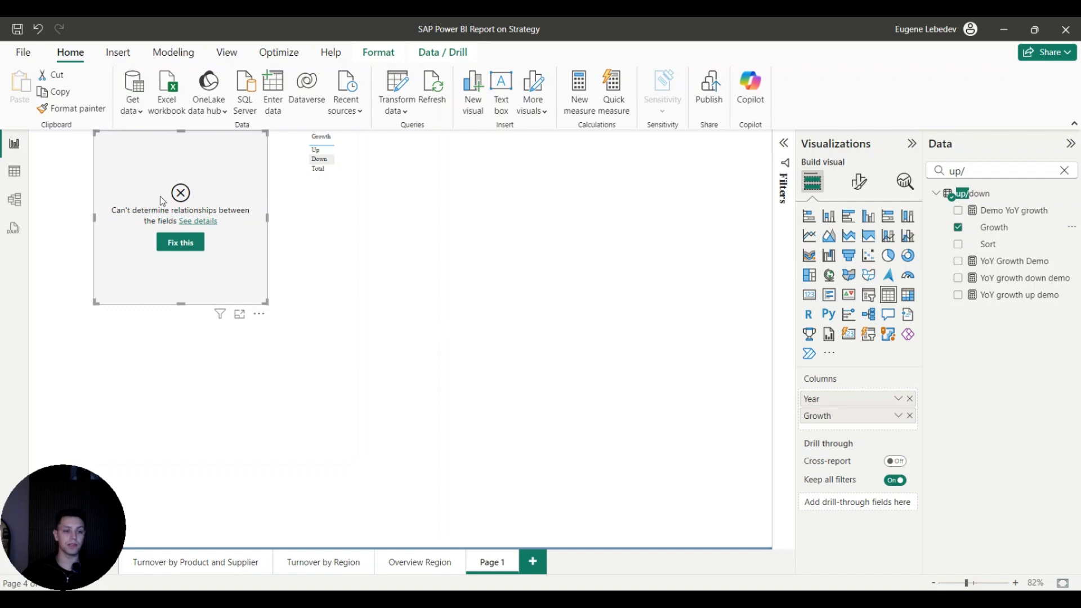
click(383, 254)
key(Delete)
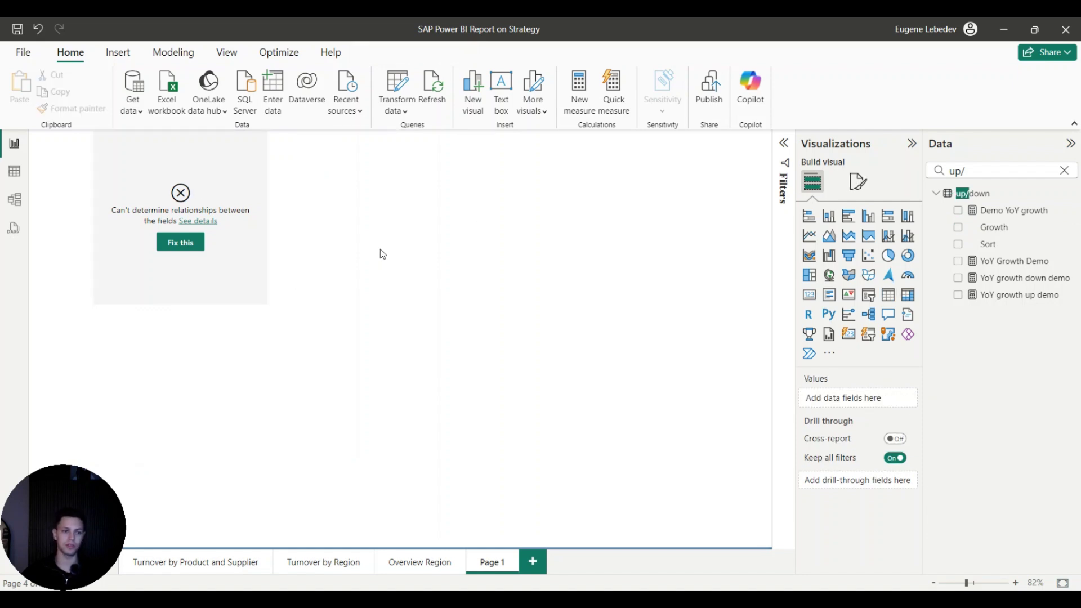
Search the fields for "demo" with the Year and Growth table selected, and examine the formula of the Demo Total measure
click(231, 185)
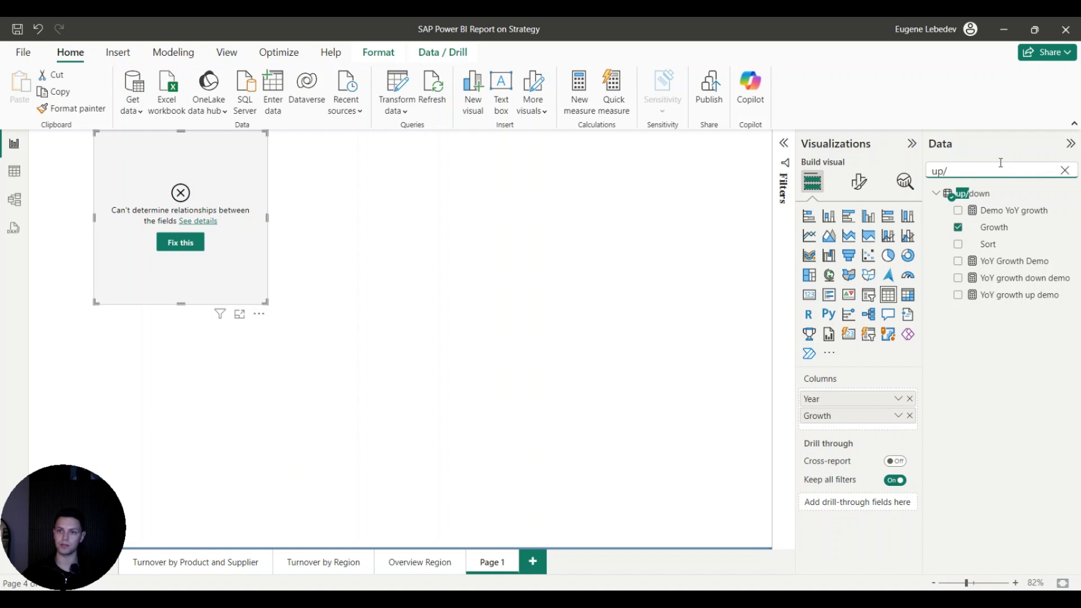
drag(972, 166, 929, 163)
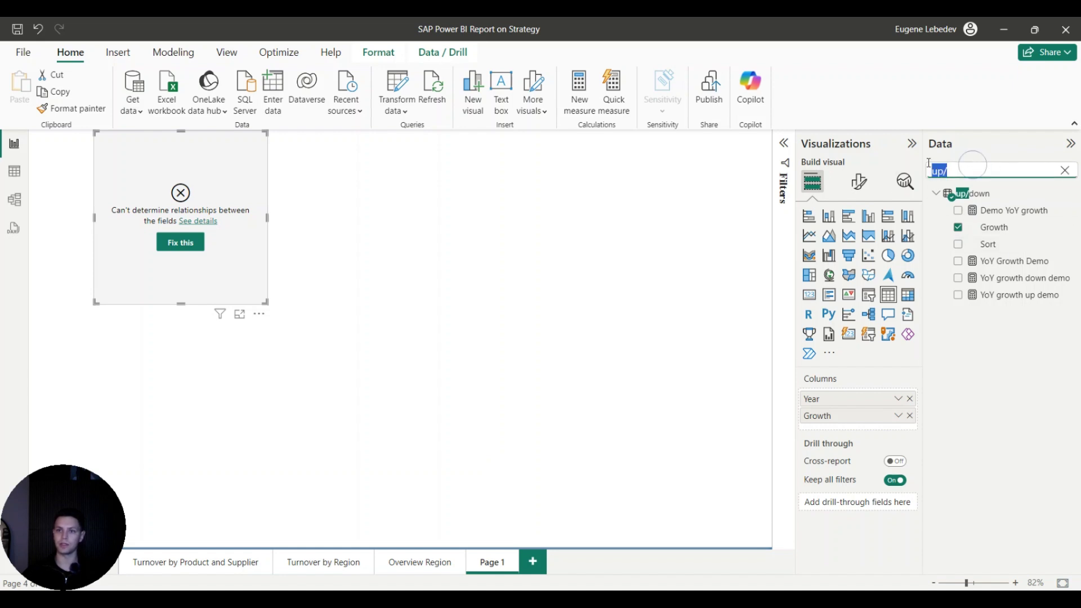
text(demo)
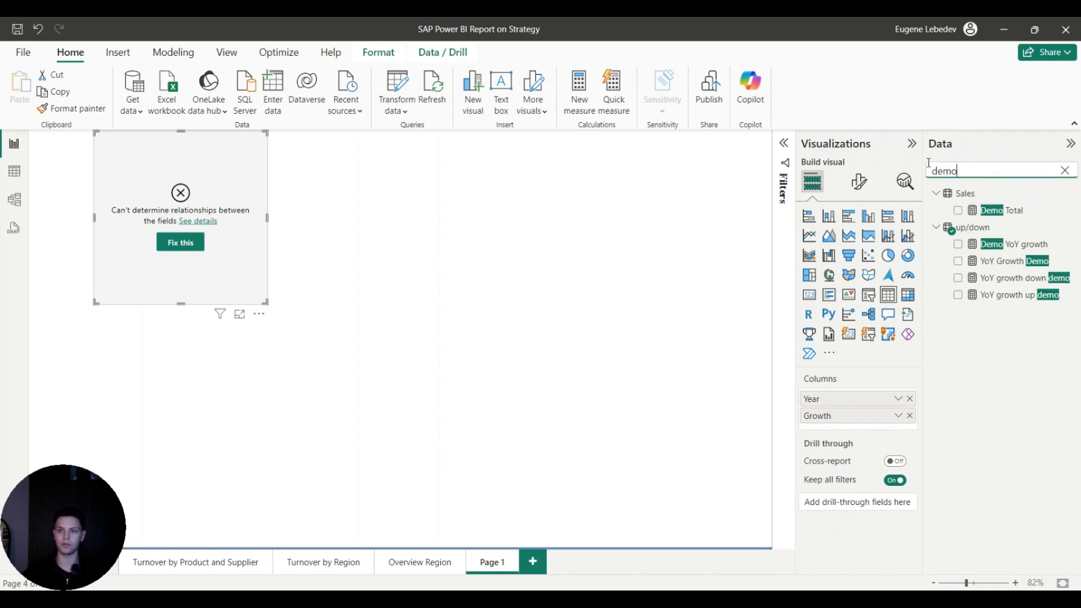
click(1002, 210)
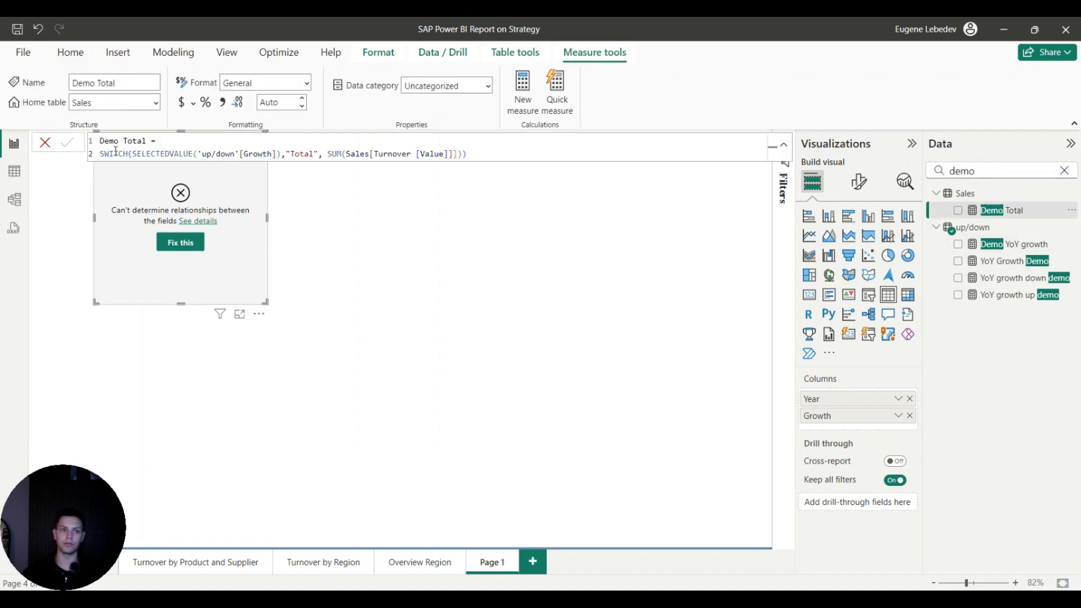
drag(109, 150, 197, 152)
double_click(195, 151)
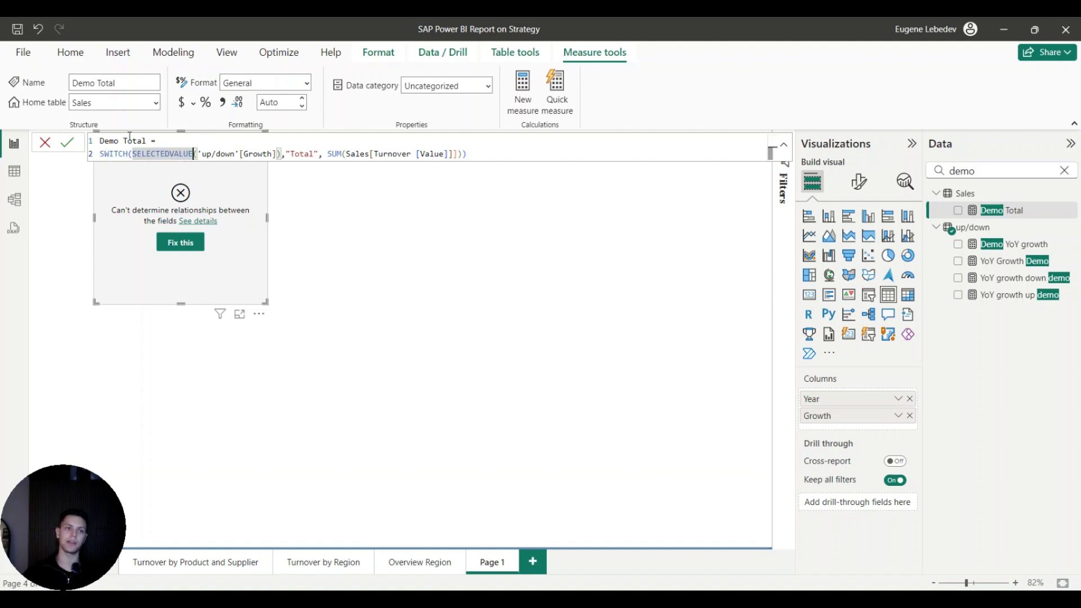
click(130, 140)
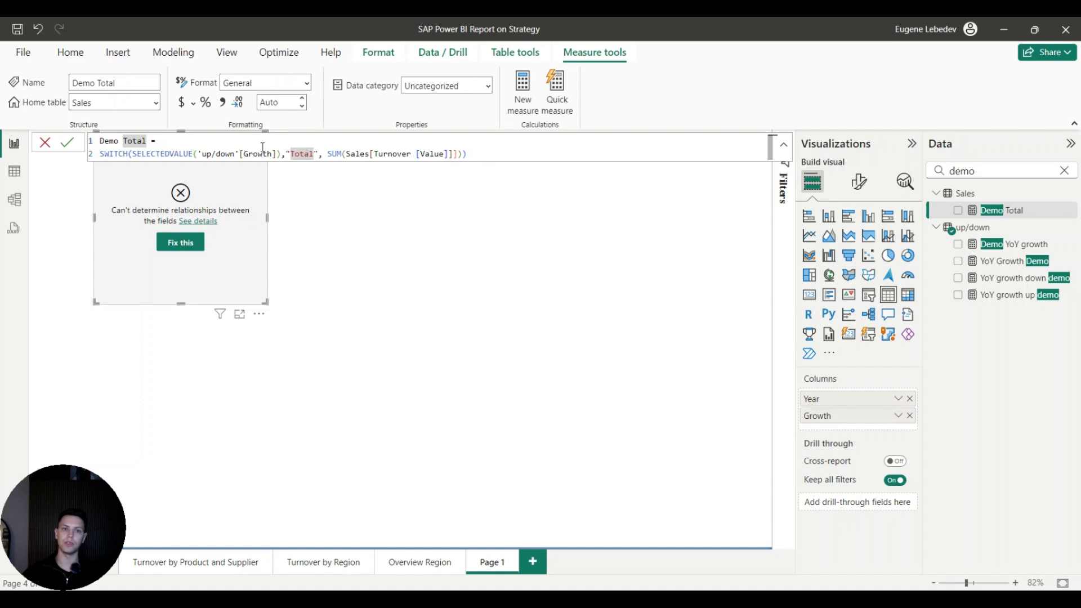
drag(132, 154, 490, 161)
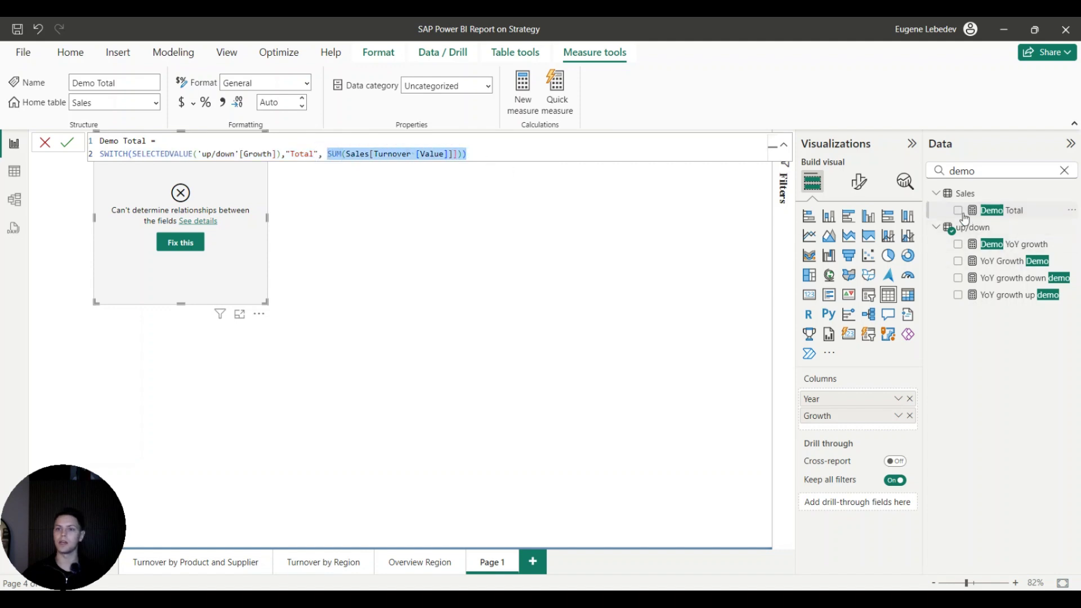
Add the Demo Total measure to the Year and Growth table and enlarge the table visual
click(958, 211)
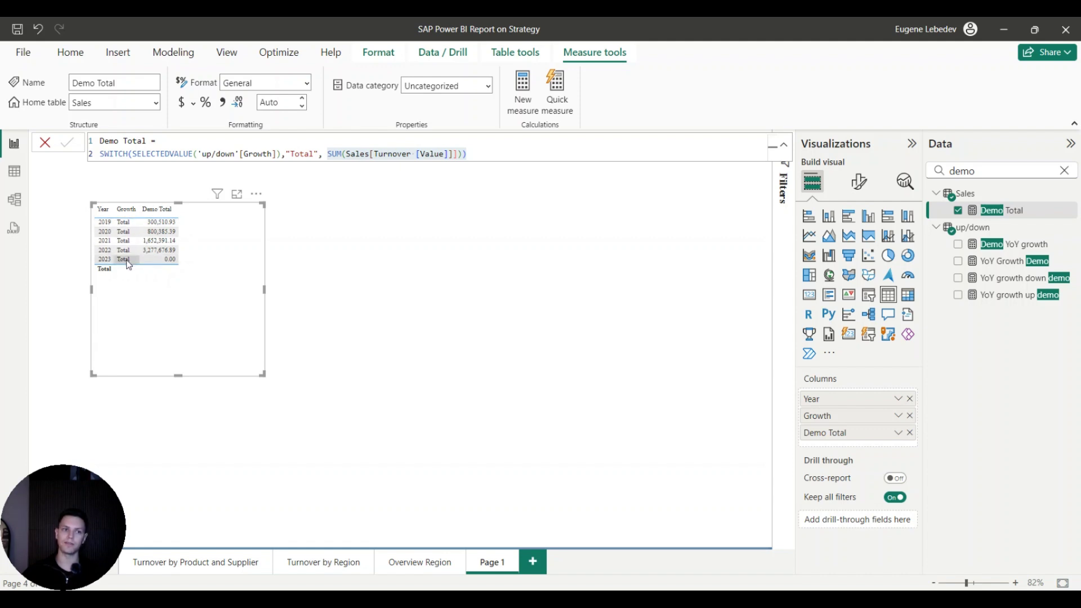
click(264, 378)
click(226, 352)
drag(259, 372, 338, 428)
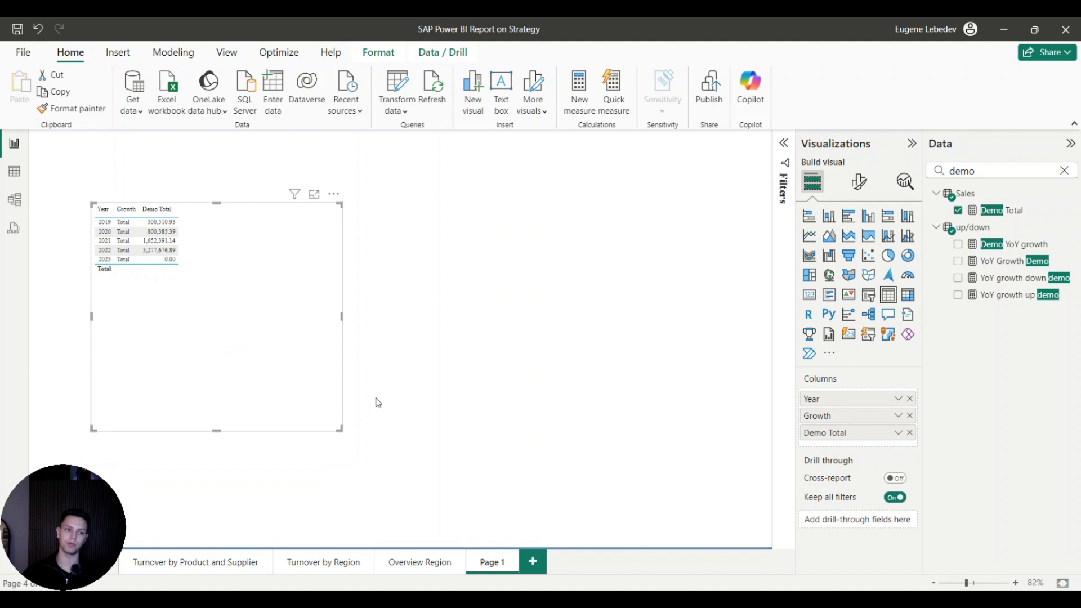
Search the fields for "up" and examine the formulas of the YoY growth up demo and YoY Growth Demo measures
double_click(994, 172)
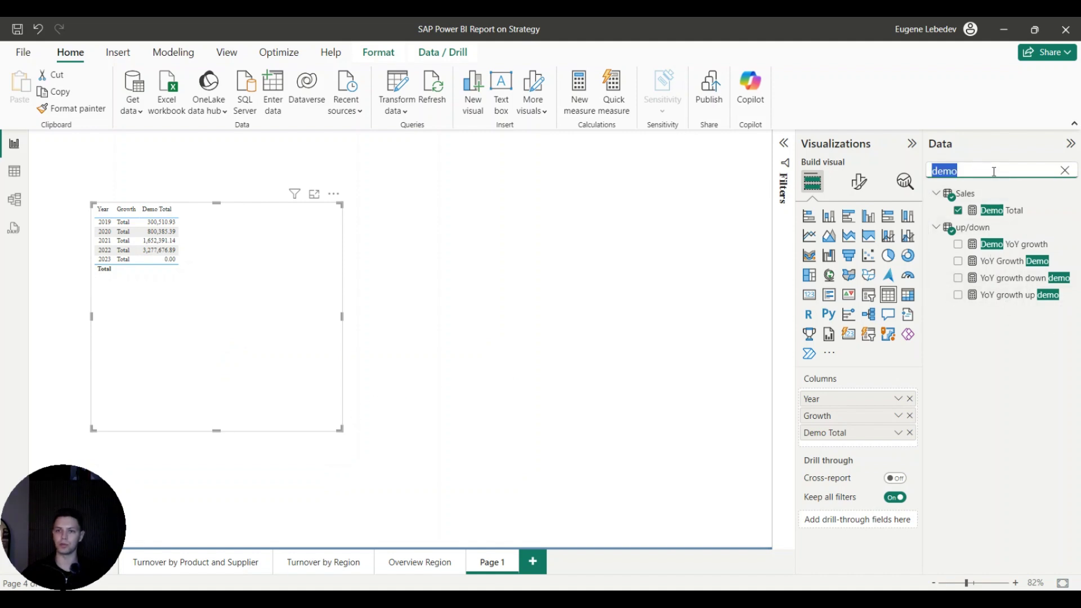
text(up)
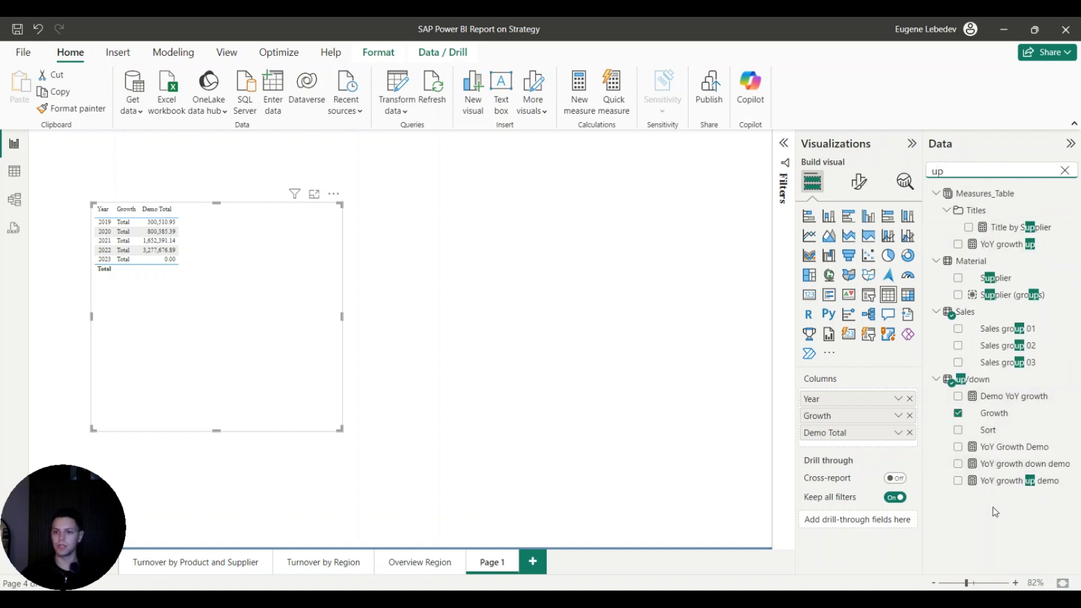
click(1011, 481)
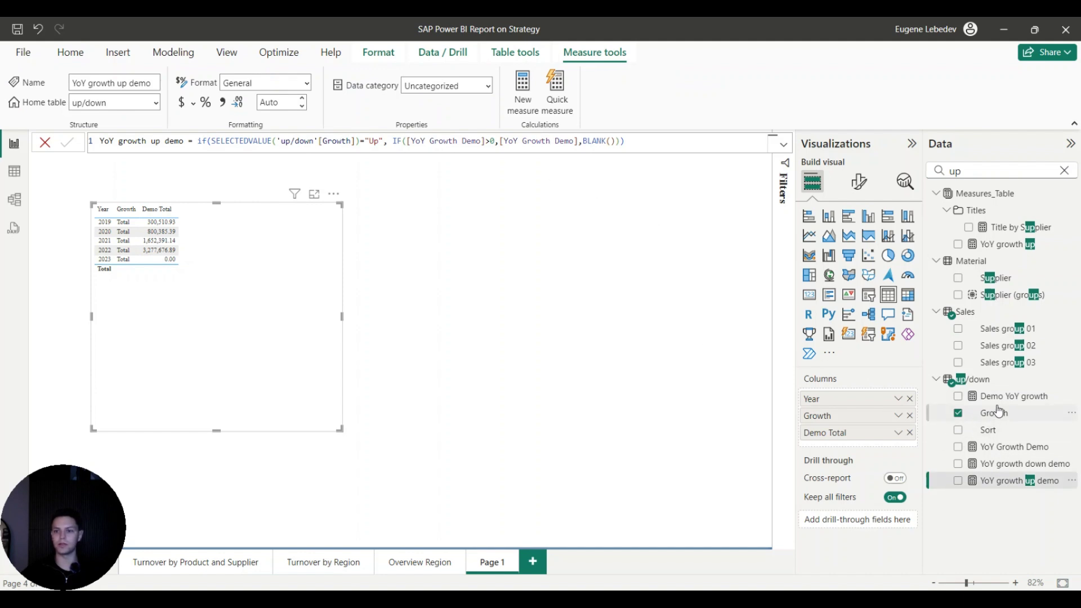
click(1006, 453)
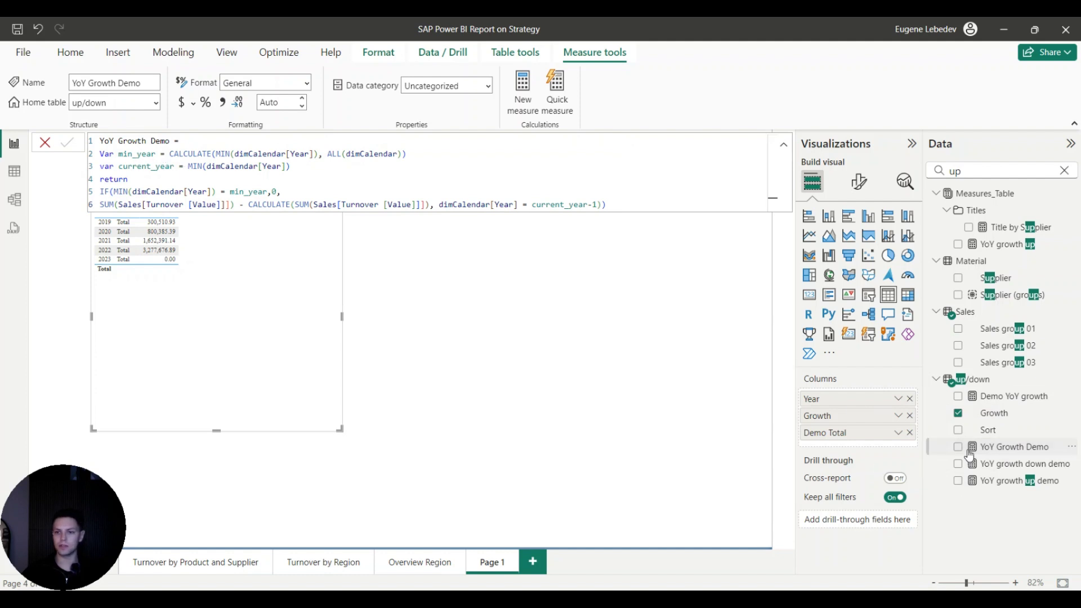
Add the YoY Growth Demo measure to the Year and Growth table, and examine the turnover difference and first-year condition in its formula
drag(957, 448, 844, 448)
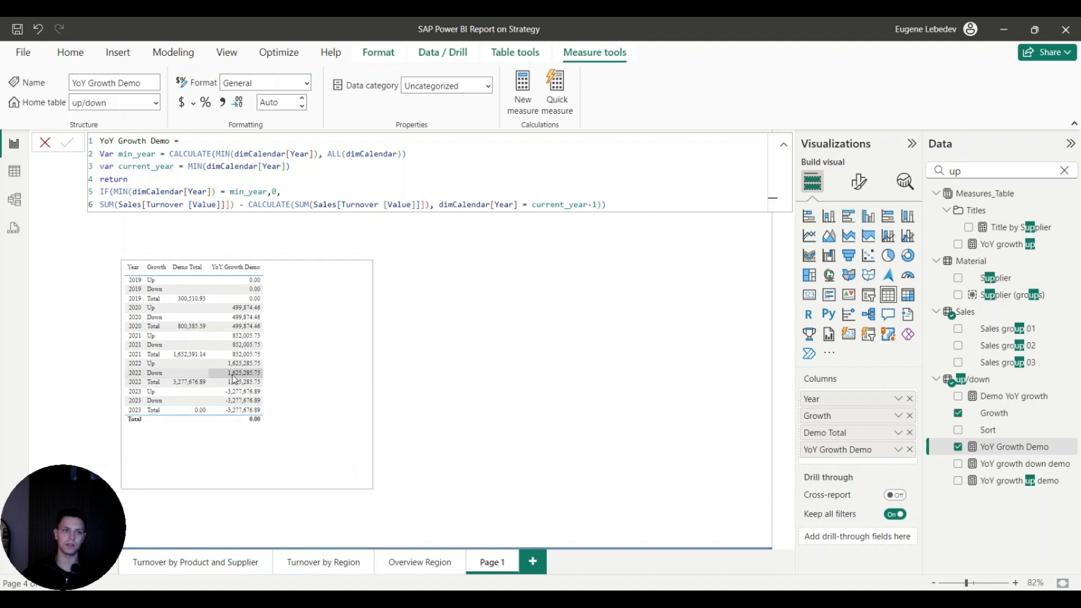
click(292, 369)
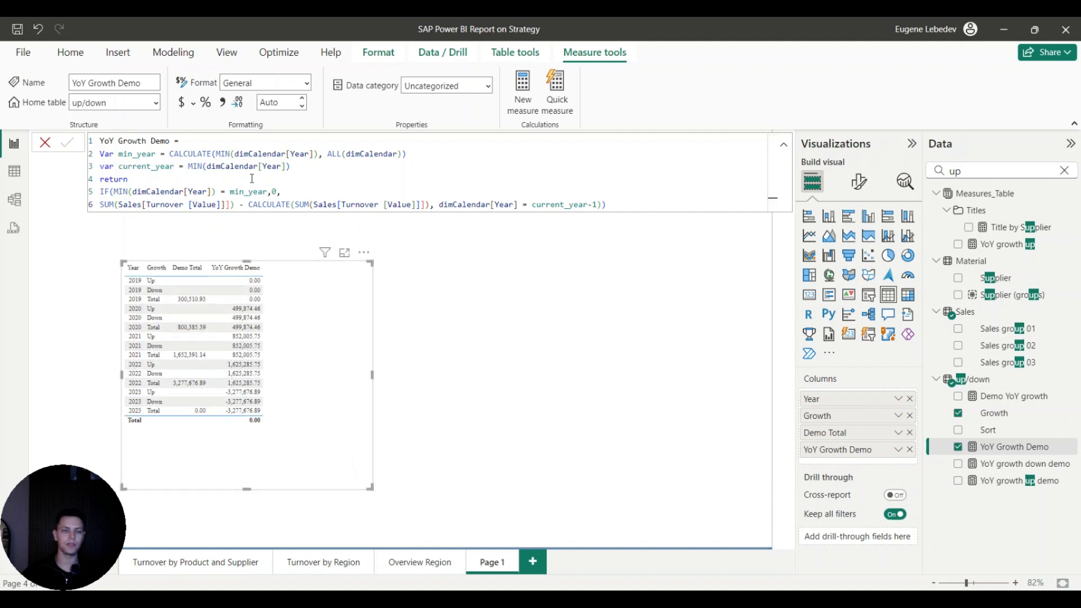
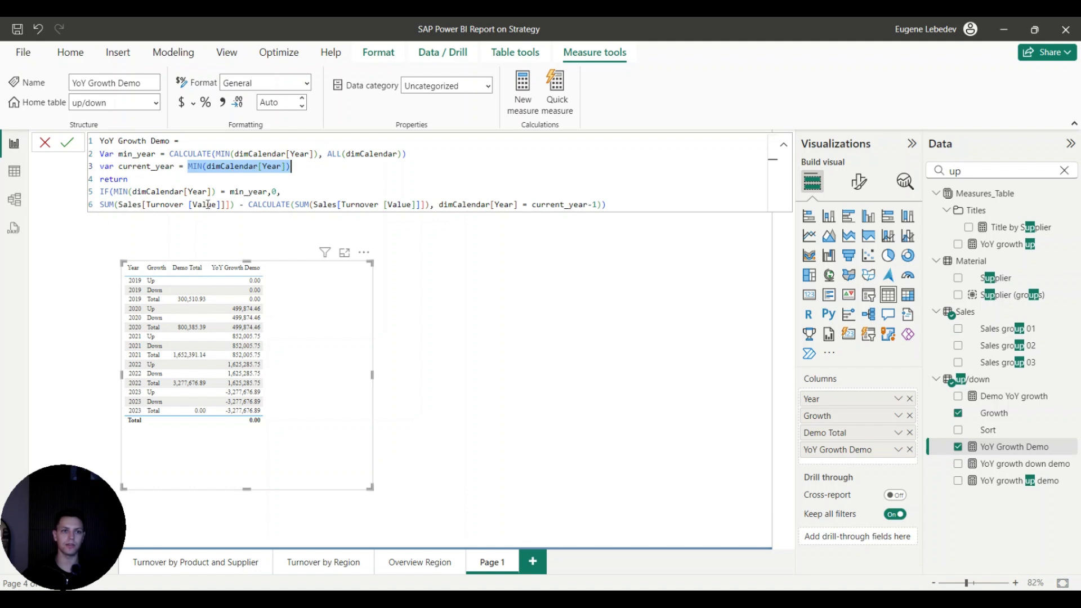
drag(100, 205, 234, 204)
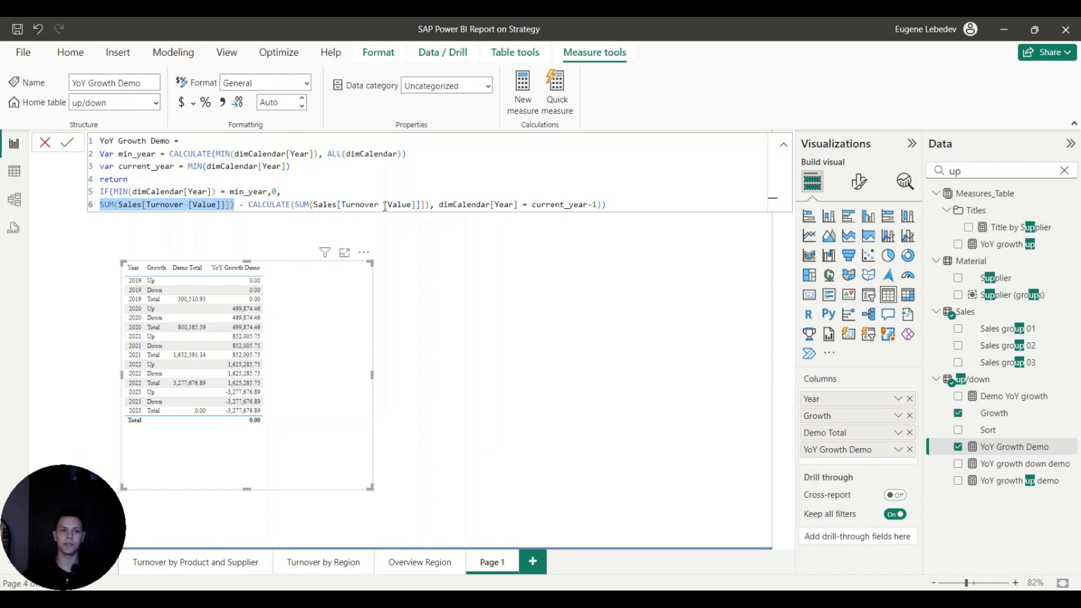
drag(532, 205, 603, 204)
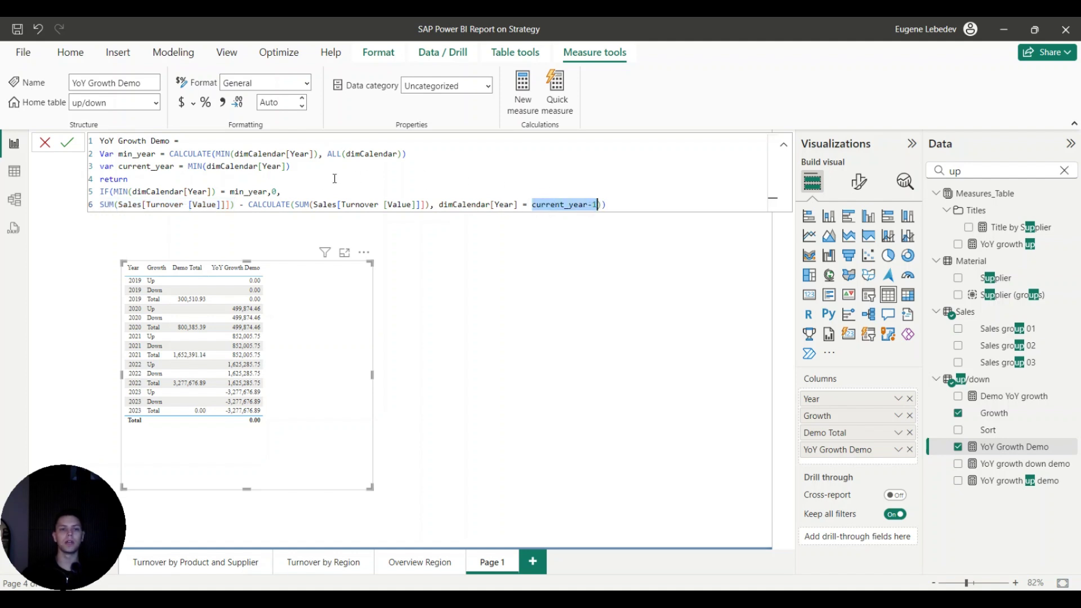
double_click(261, 204)
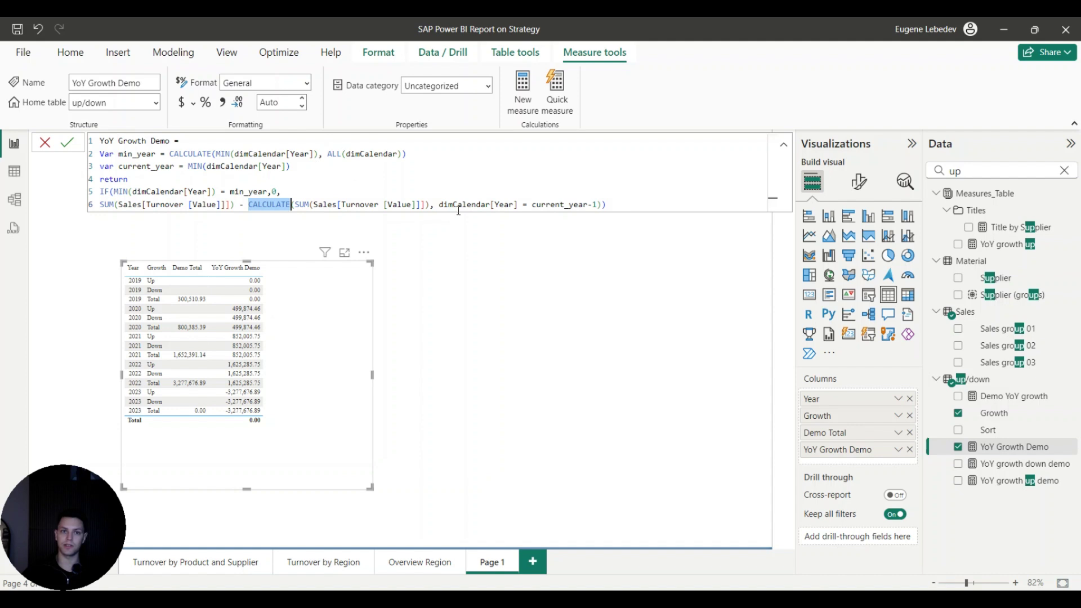
double_click(544, 203)
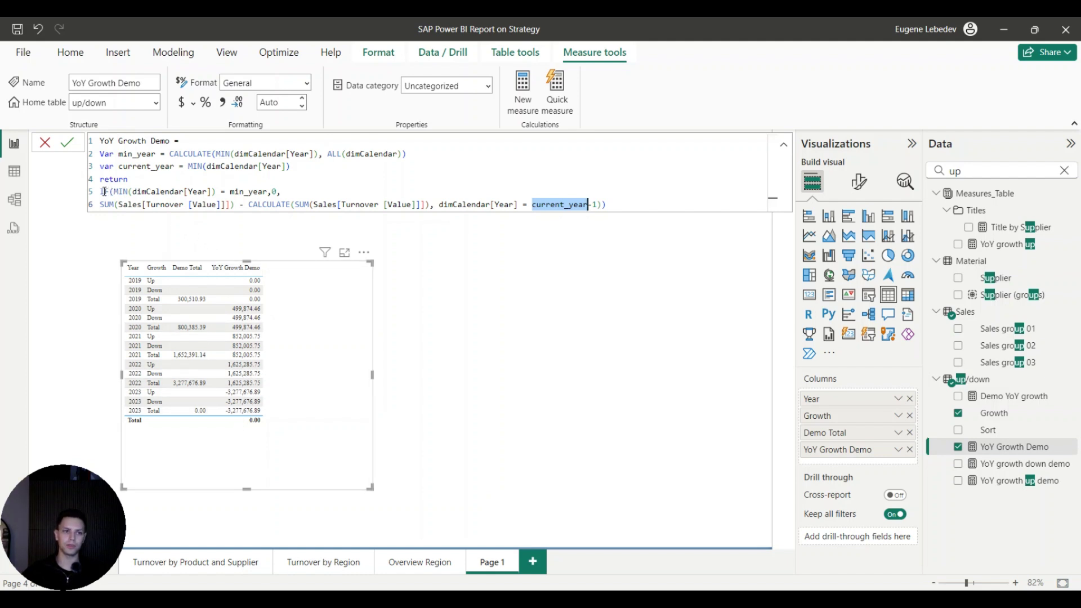
drag(100, 191, 288, 193)
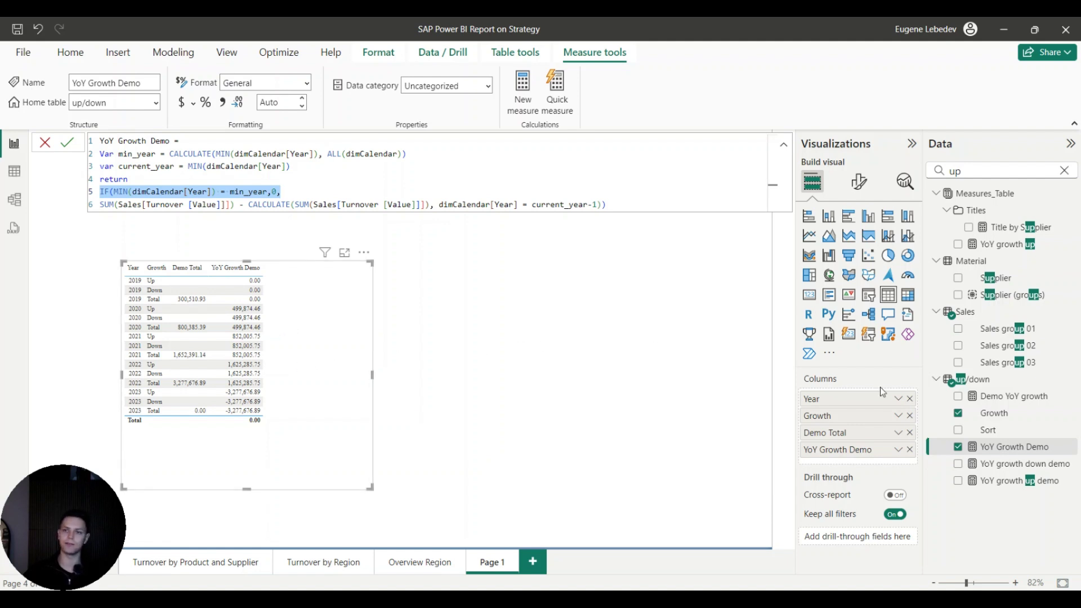
Examine the formula of the YoY growth up demo measure and add the measure to the Year and Growth table
click(971, 451)
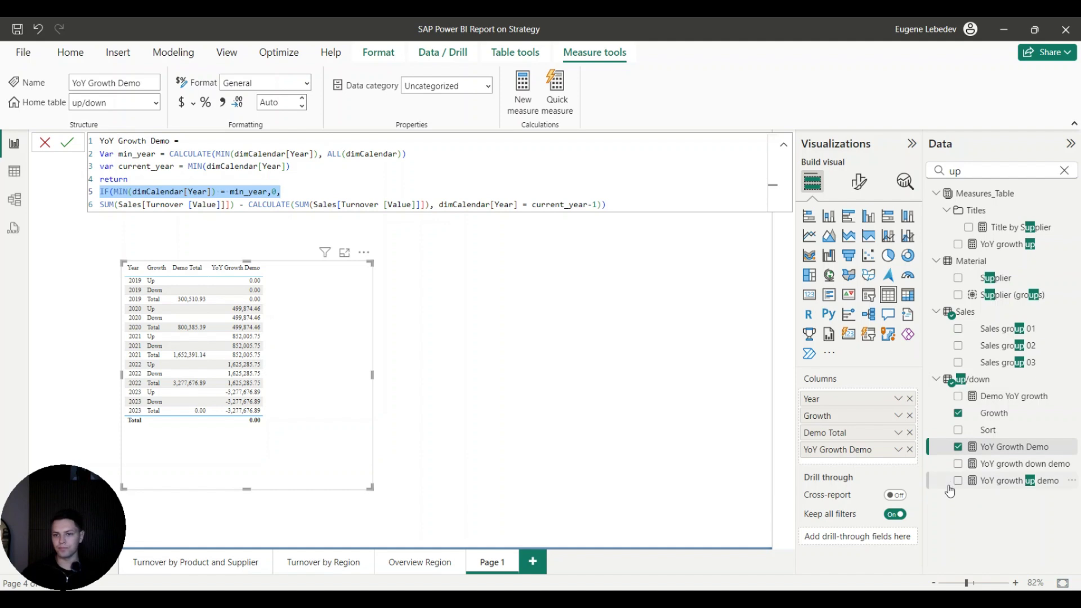
click(993, 485)
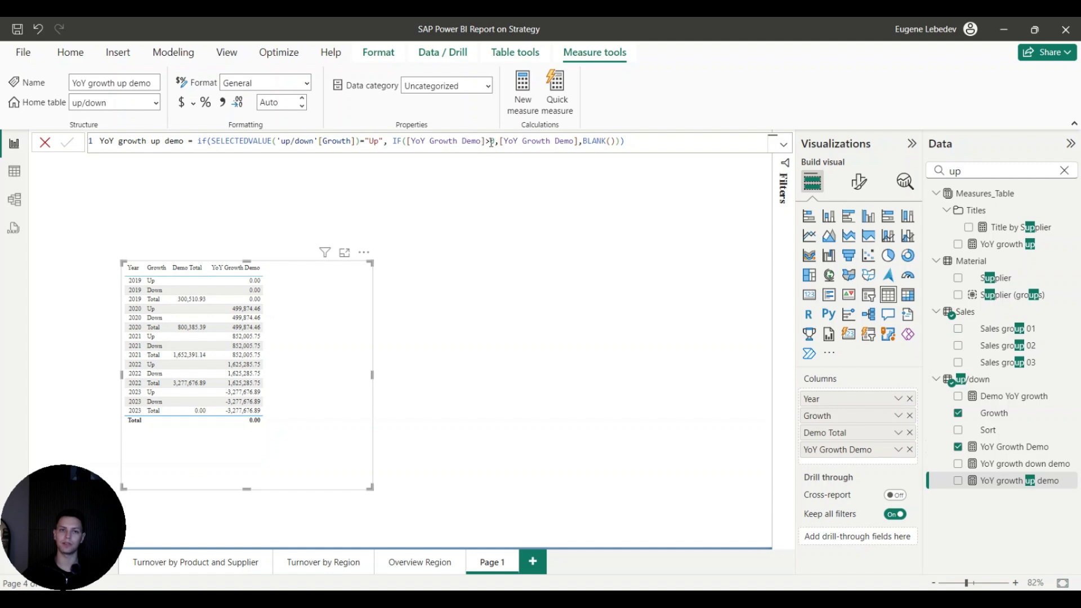
drag(494, 142, 575, 142)
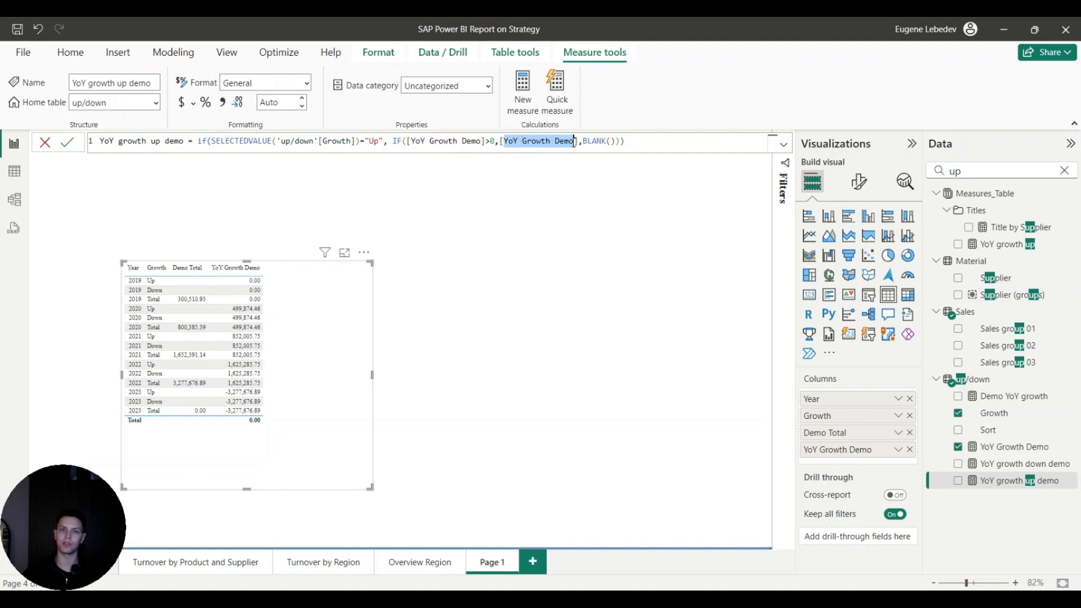
click(956, 482)
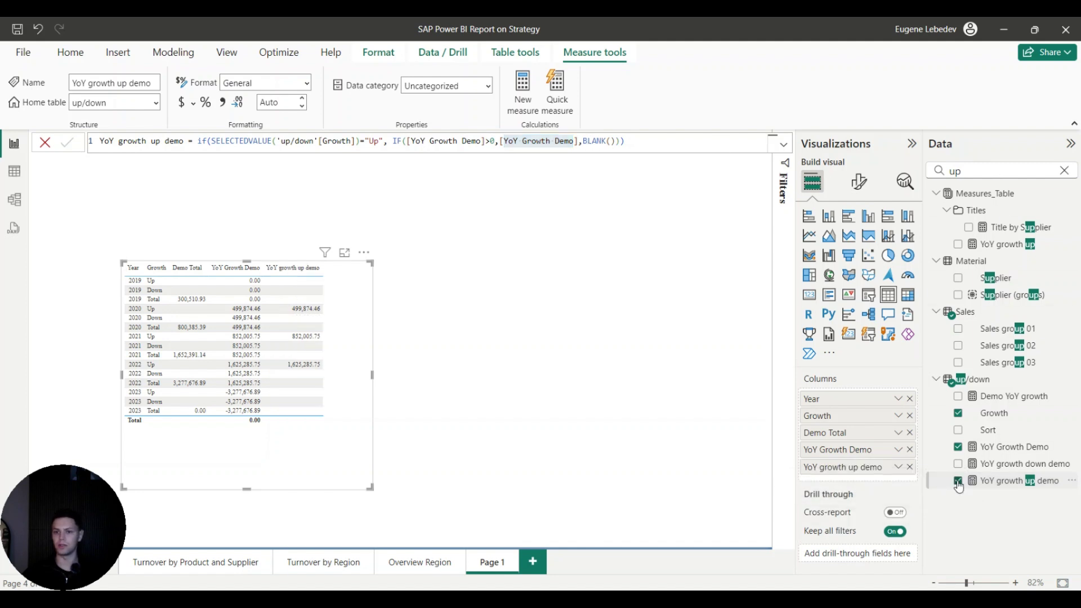
Search the fields for "down", and in a widened table replace the YoY Growth Demo column with YoY growth down demo
double_click(994, 170)
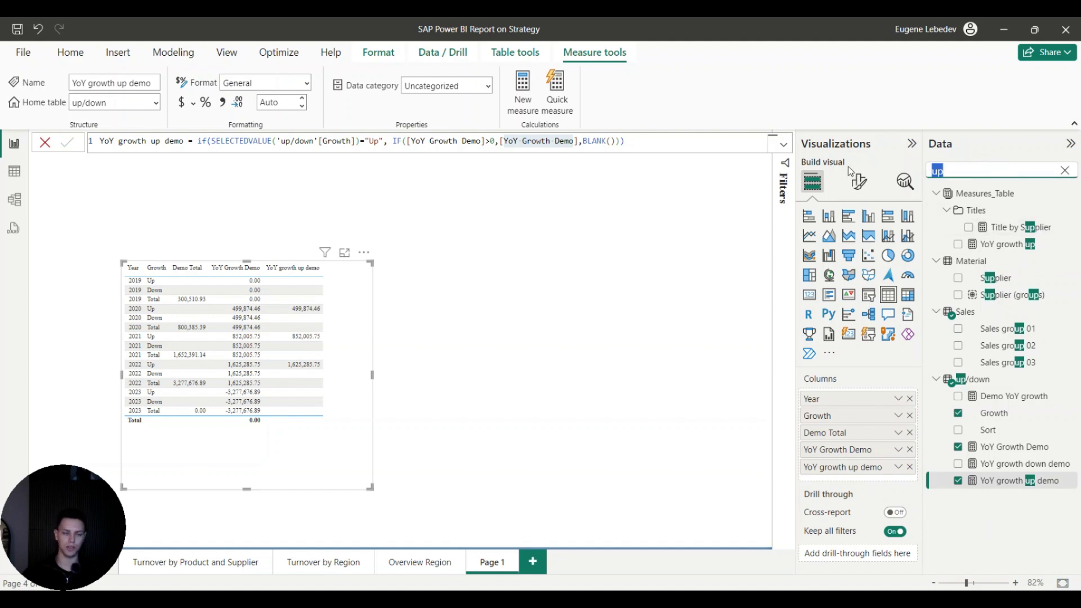
text(down)
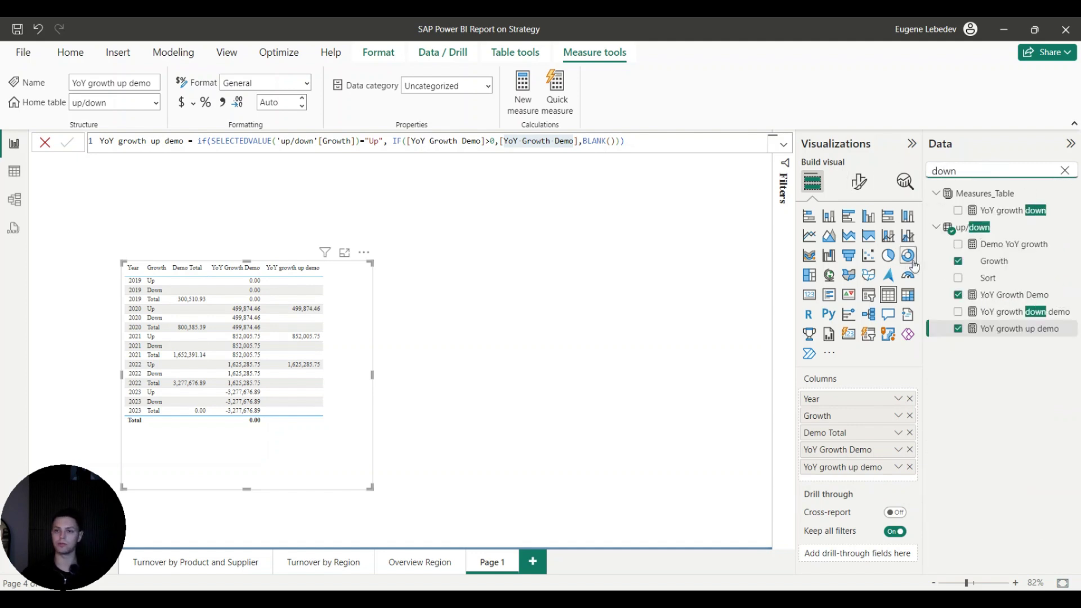
click(957, 311)
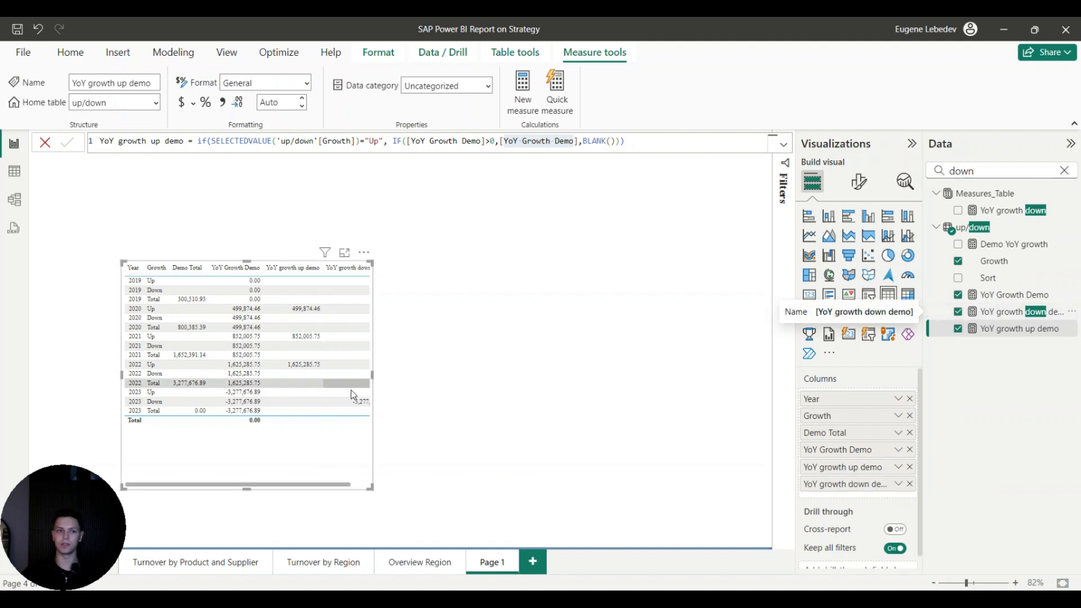
drag(371, 487, 519, 503)
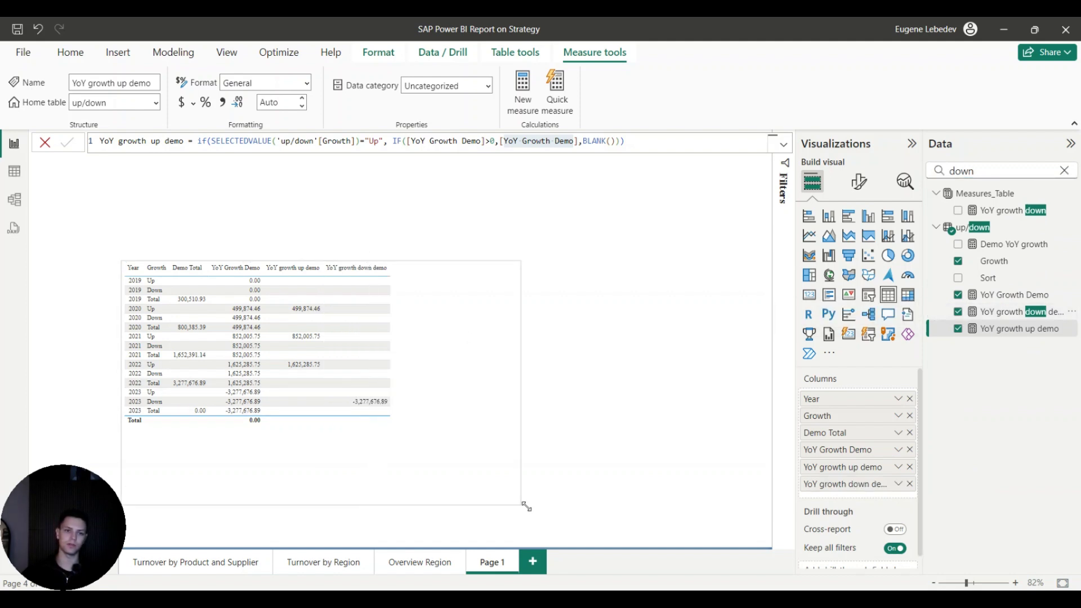
click(909, 449)
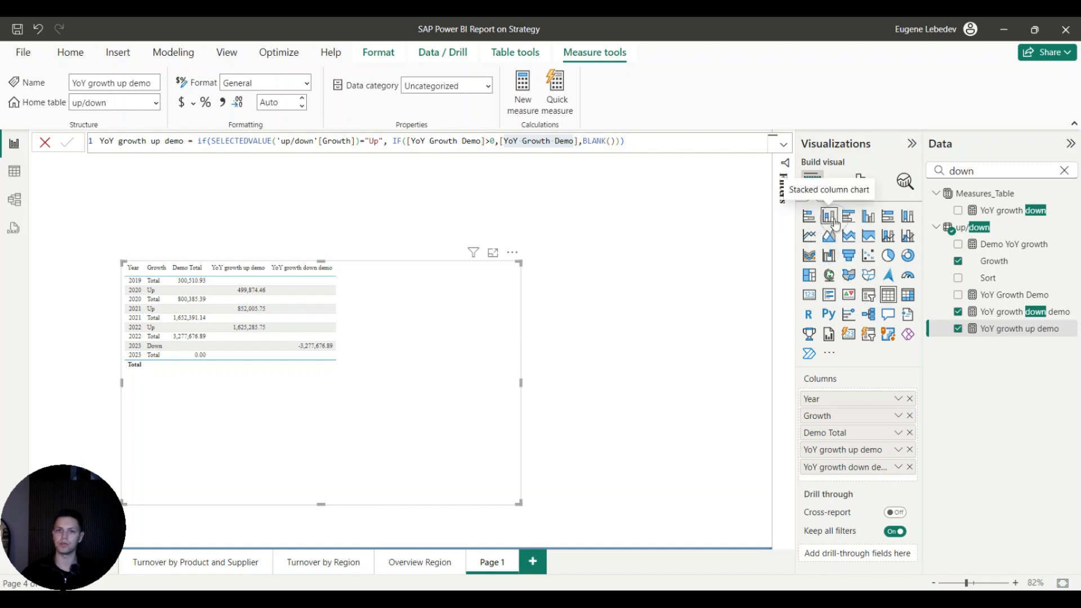
Convert the table to a slightly wider stacked column chart with Growth moved from the legend to the X-axis below Year
click(832, 219)
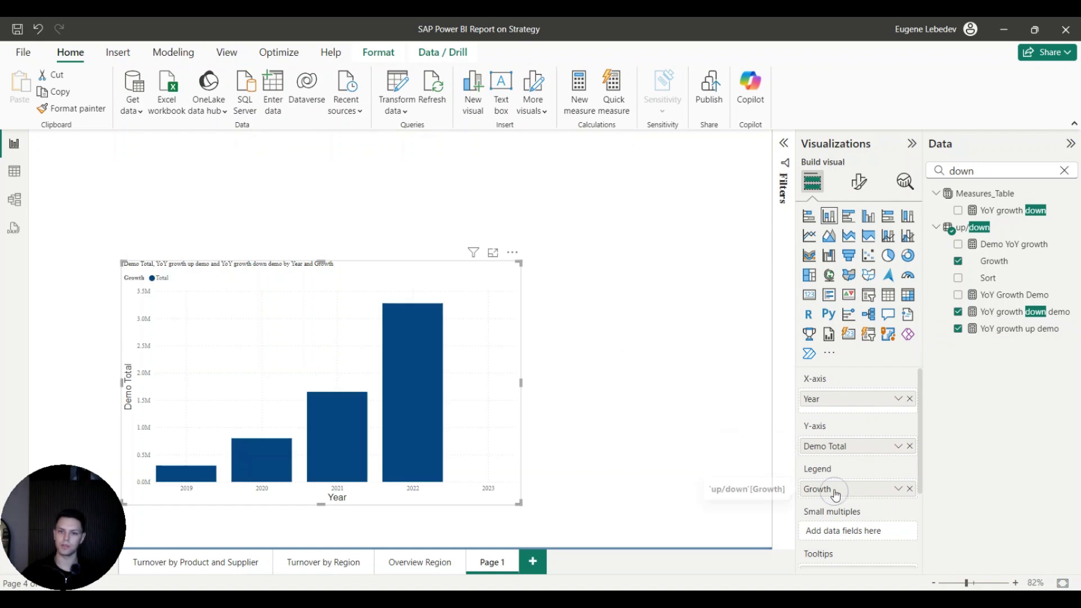
drag(835, 494, 851, 415)
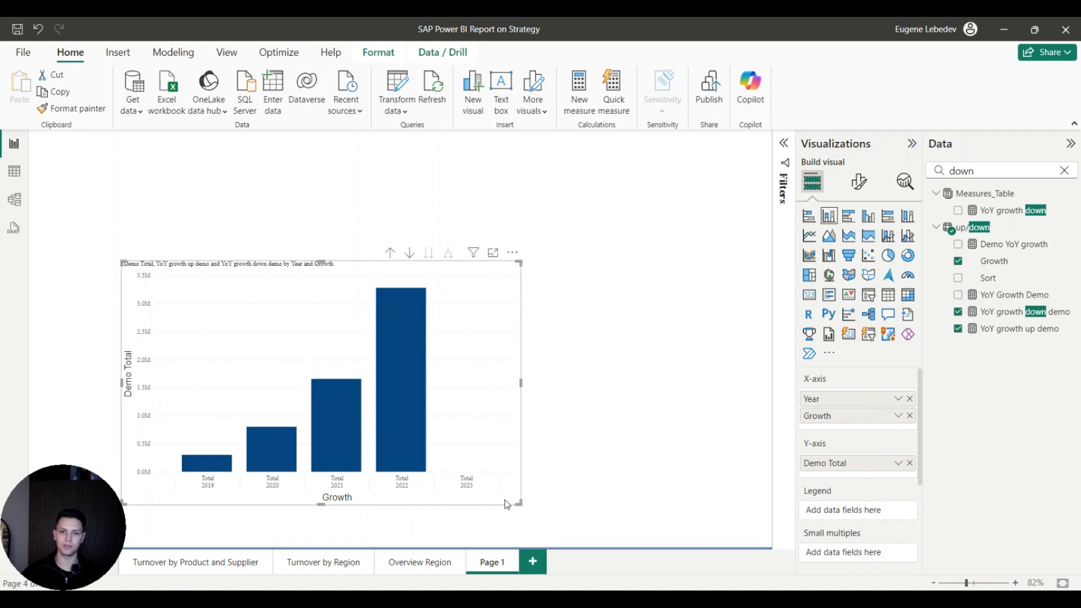
drag(520, 504, 558, 506)
Move YoY growth up demo and YoY growth down demo from the chart's tooltips to its Y-axis below Demo Total
scroll(850, 473, down, 3)
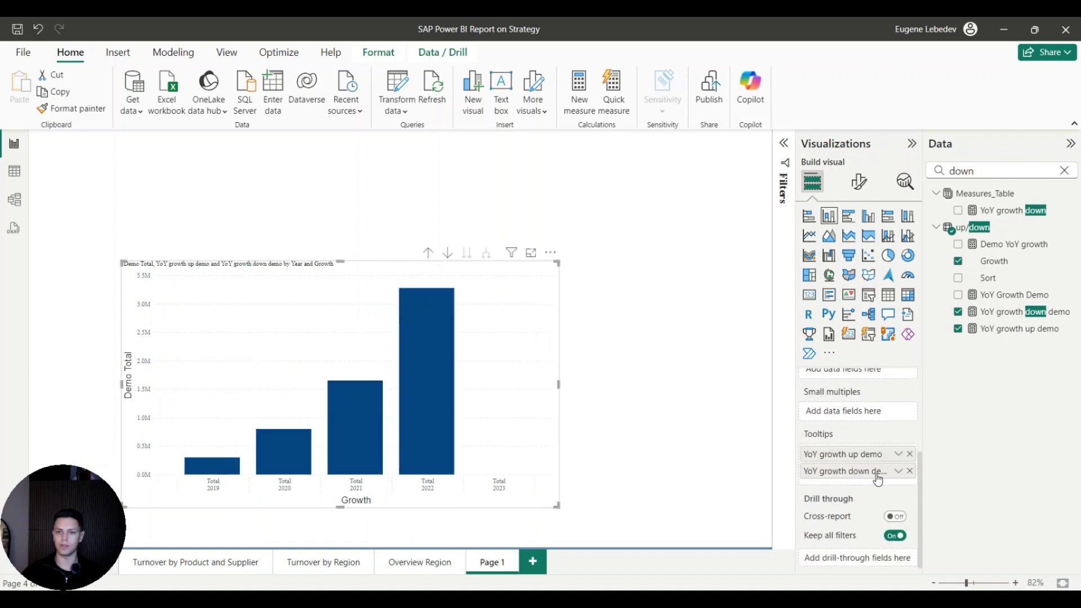
scroll(859, 476, up, 2)
drag(873, 525, 873, 405)
drag(860, 542, 858, 427)
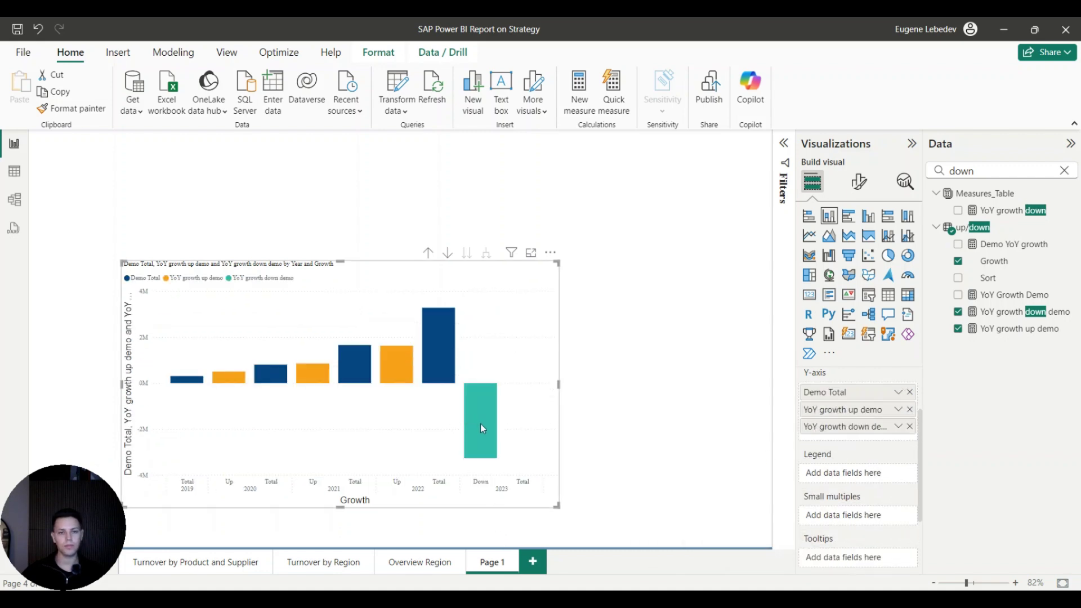
mouse_move(482, 428)
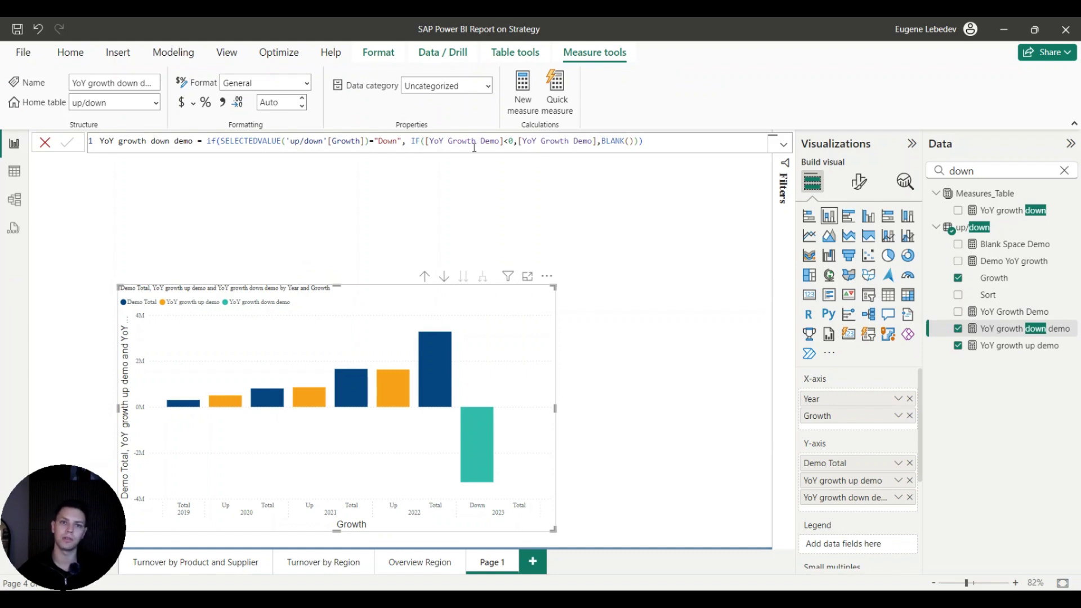
Multiply the returned [YoY Growth Demo] value by -1 in the YoY growth down demo formula
click(518, 142)
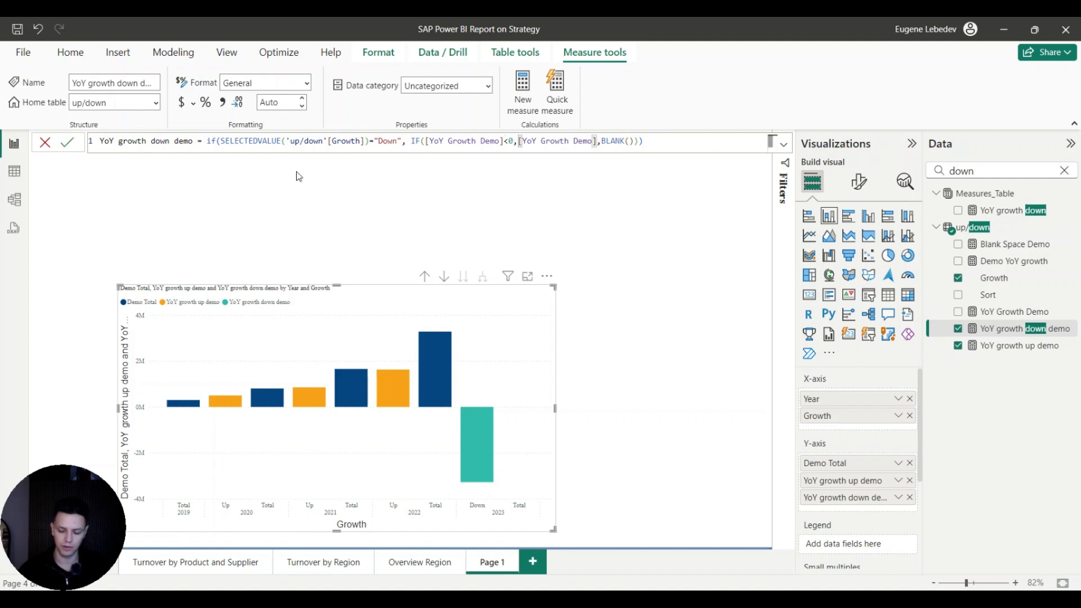
text(-1*)
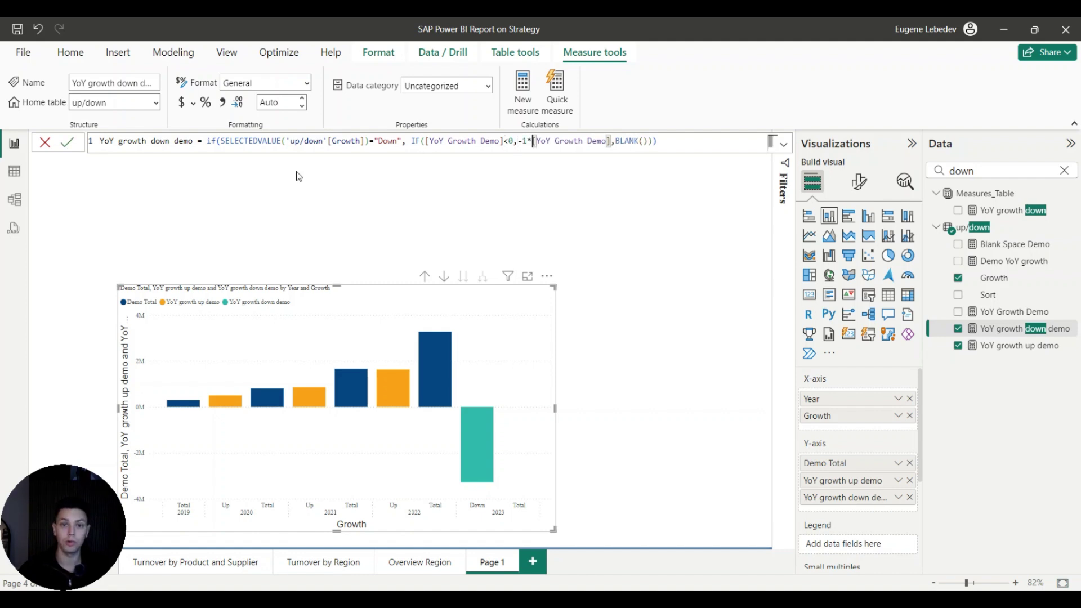
key(Return)
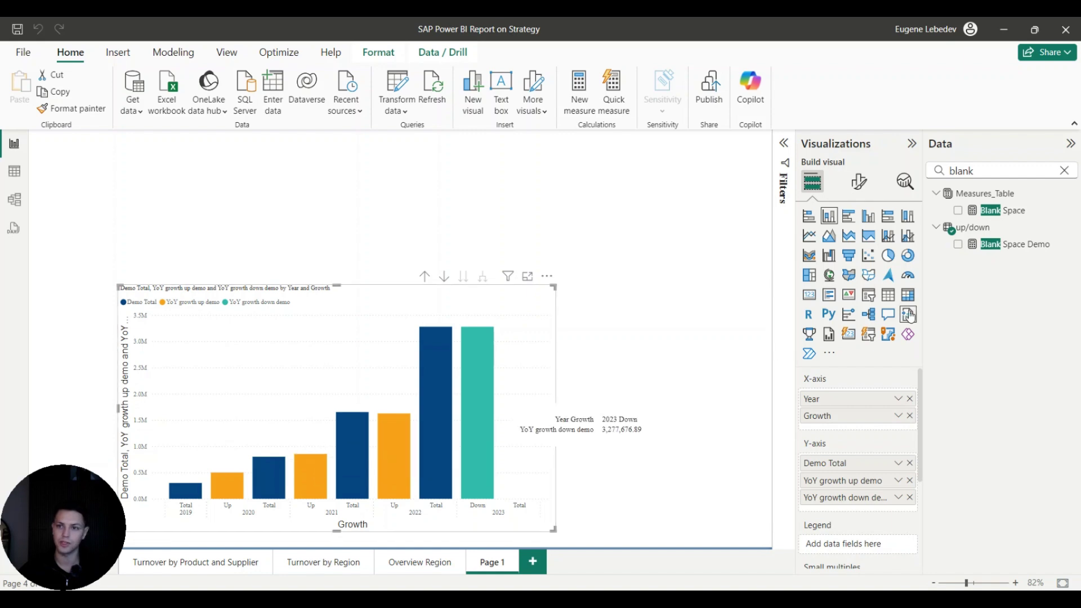
Examine the Blank Space Demo formula, comparing its BLANK check and its Up and Down turnover calculations with the chart columns
click(1010, 245)
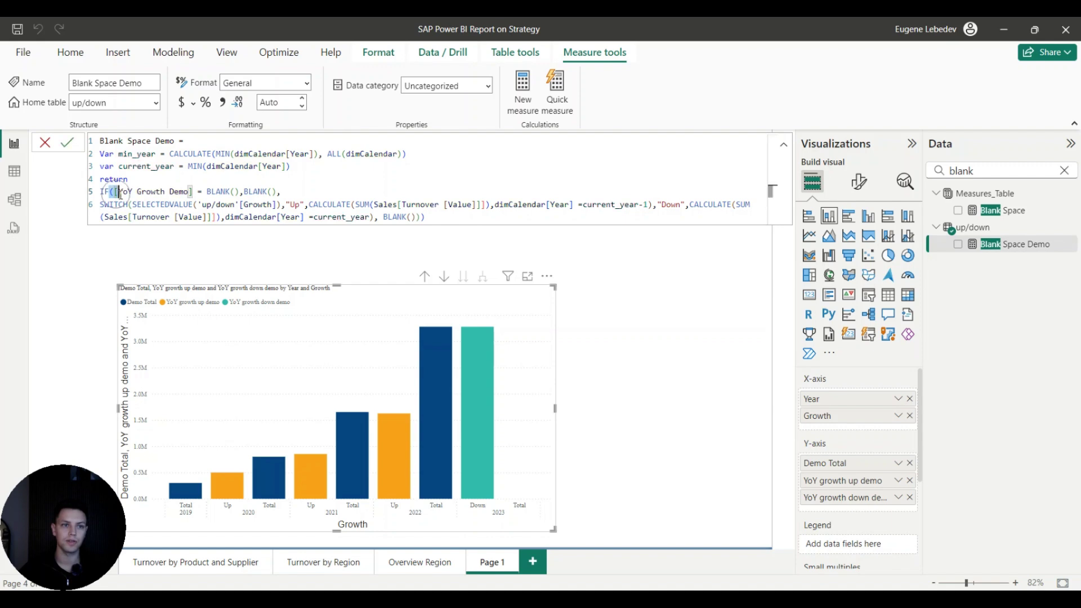
mouse_move(116, 193)
mouse_down()
mouse_move(271, 192)
mouse_move(105, 192)
mouse_up()
click(265, 192)
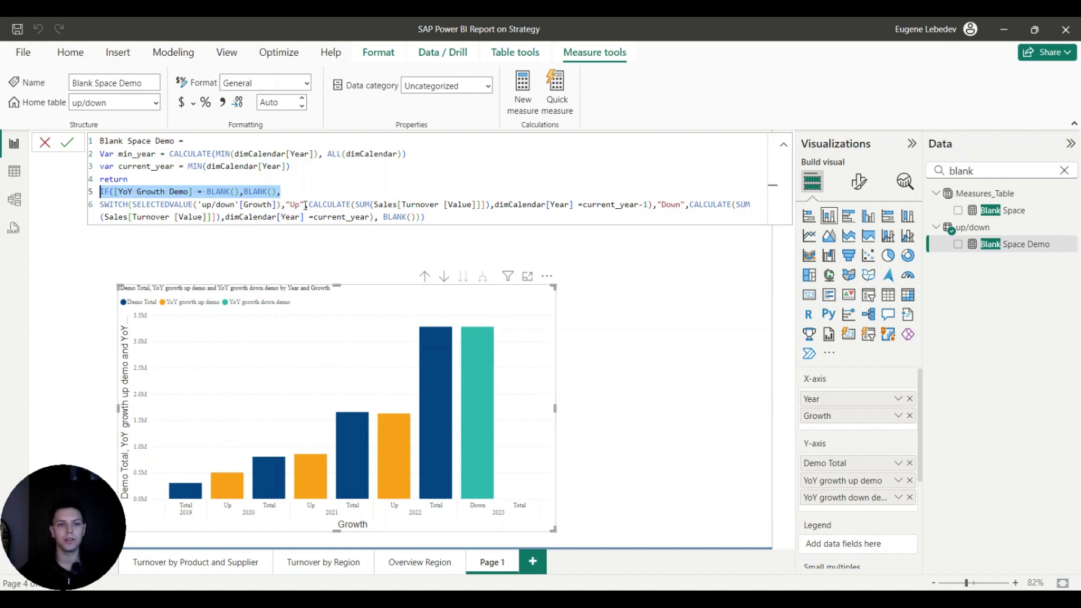
drag(303, 205, 291, 204)
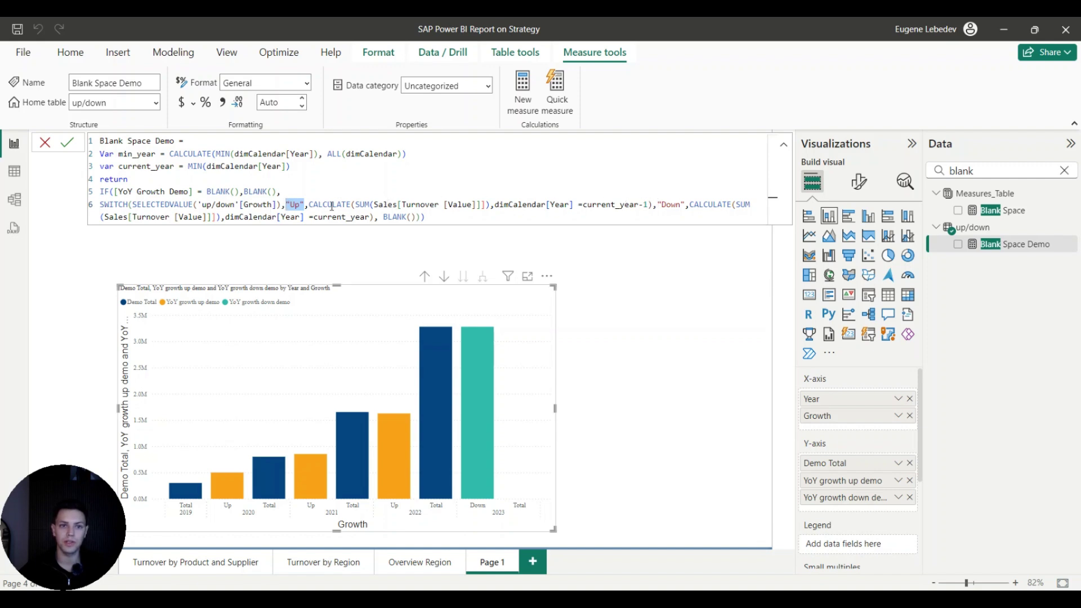
drag(308, 205, 648, 204)
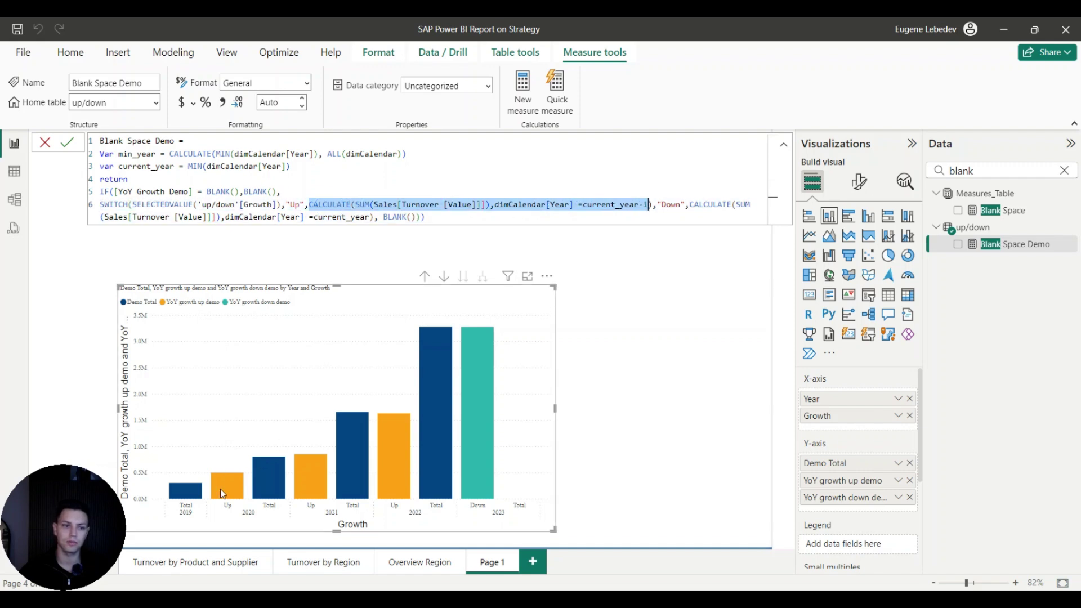
mouse_move(190, 491)
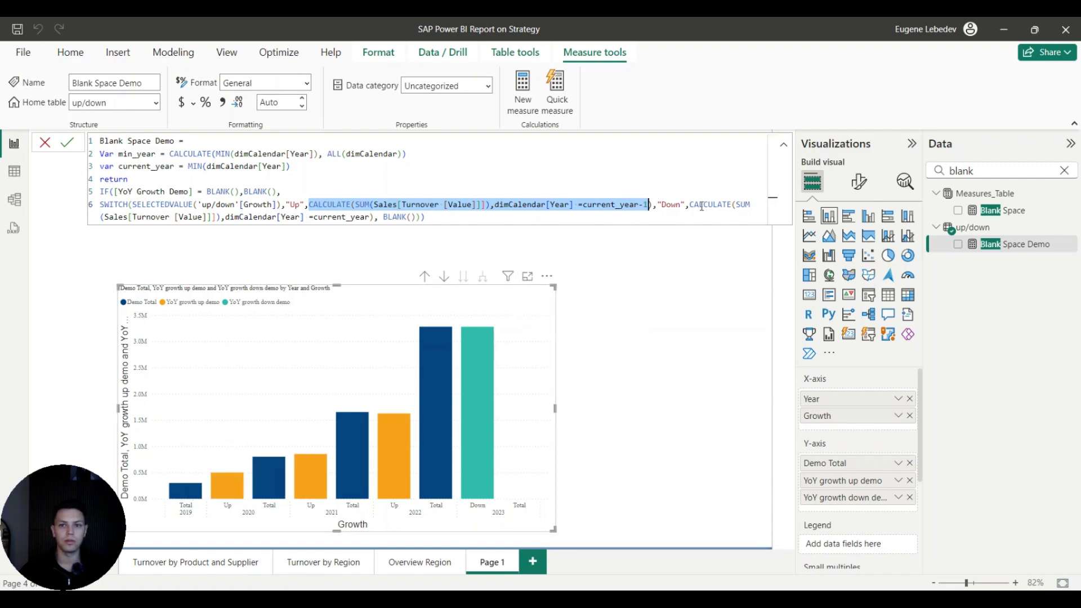
drag(690, 204, 370, 218)
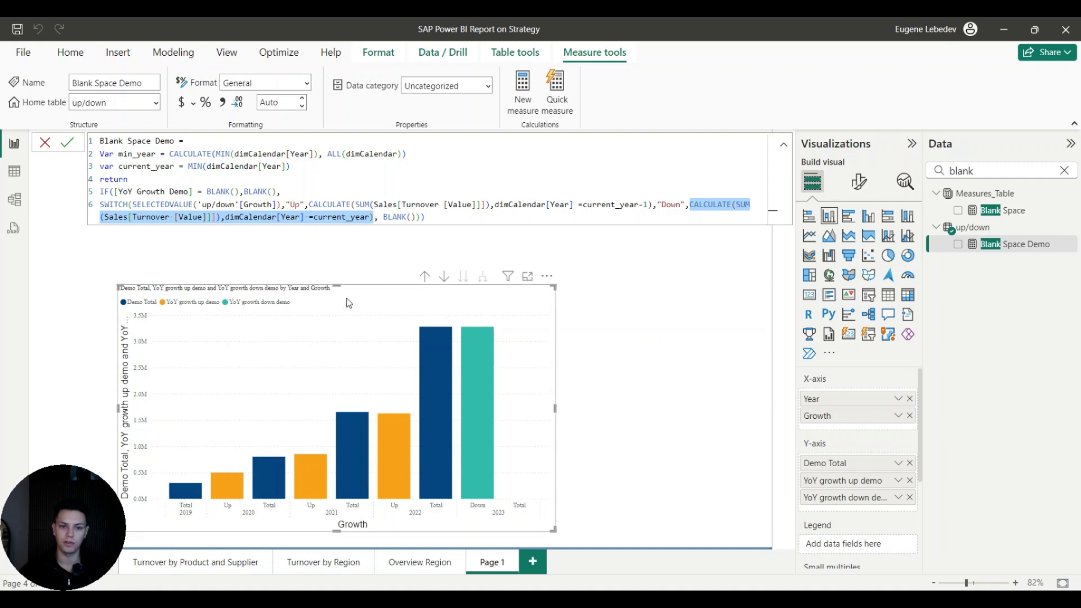
mouse_move(481, 503)
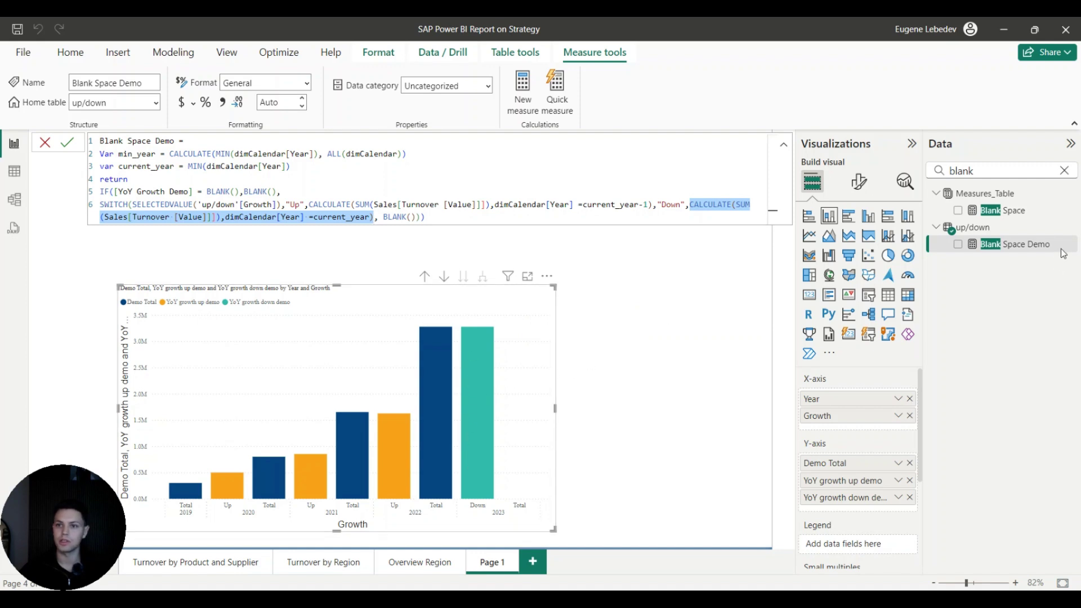
Add the Blank Space Demo measure to the chart's Y-axis above Demo Total and move the chart slightly higher on the page
drag(1013, 243, 833, 461)
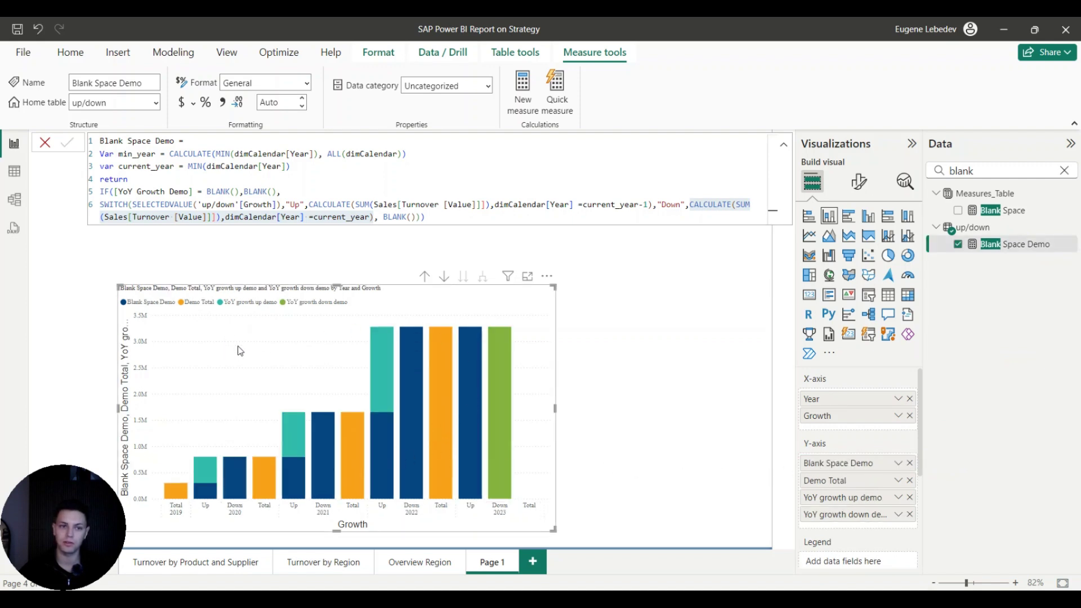
drag(240, 351, 228, 327)
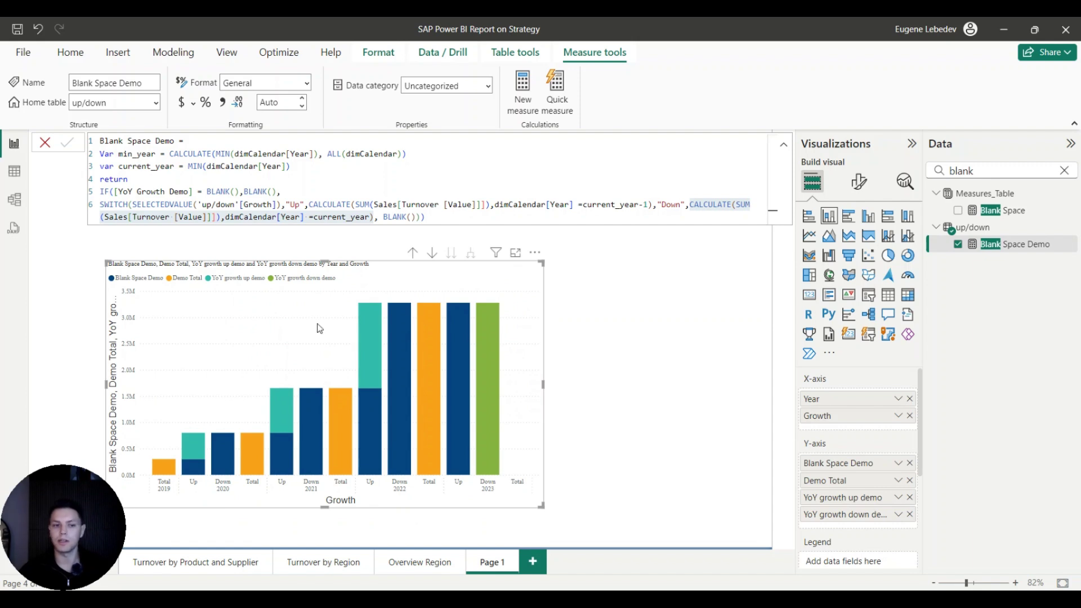
Set the Blank Space Demo series columns to white in the chart's column colour formatting
click(858, 181)
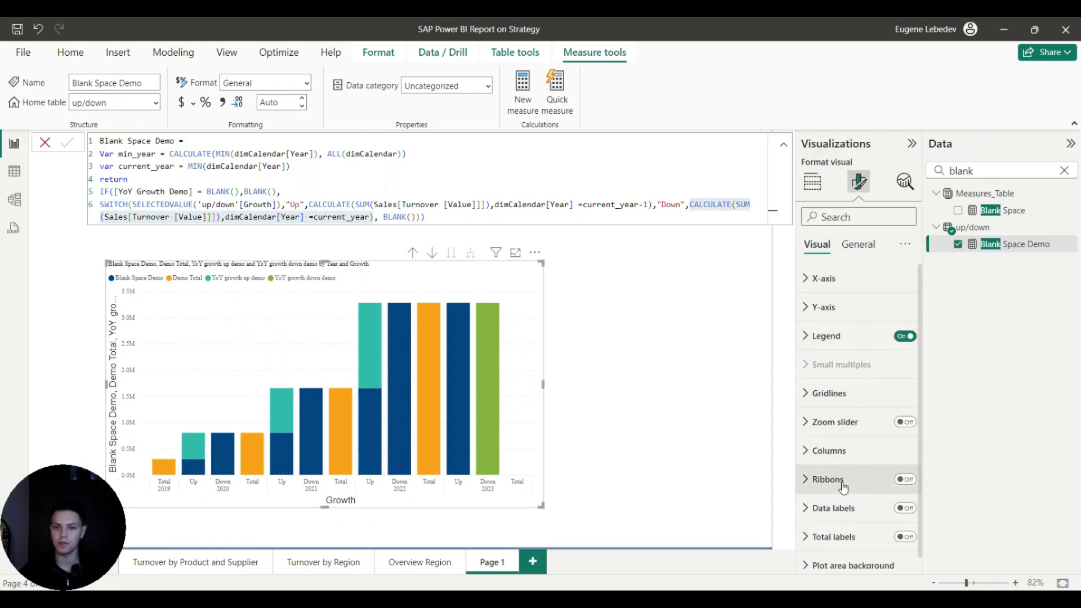
scroll(875, 490, down, 1)
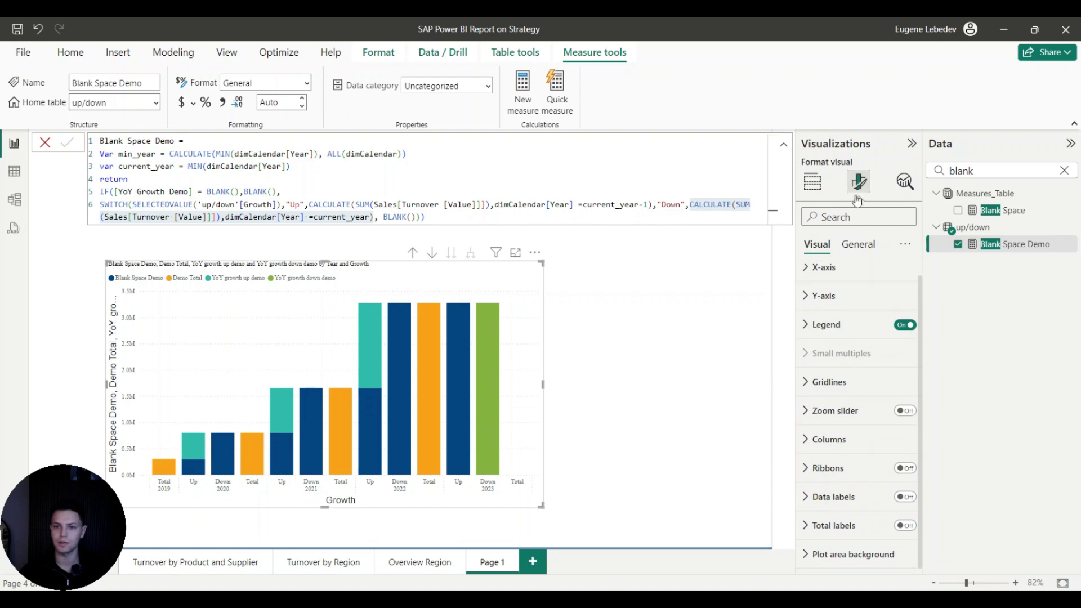
click(839, 439)
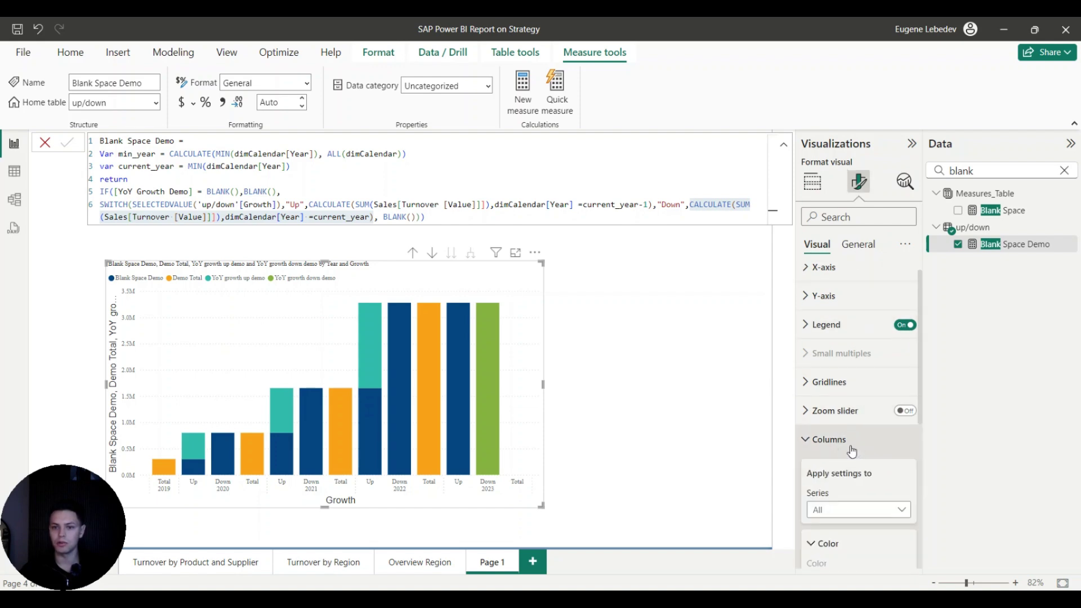
scroll(838, 394, down, 3)
click(840, 369)
click(847, 402)
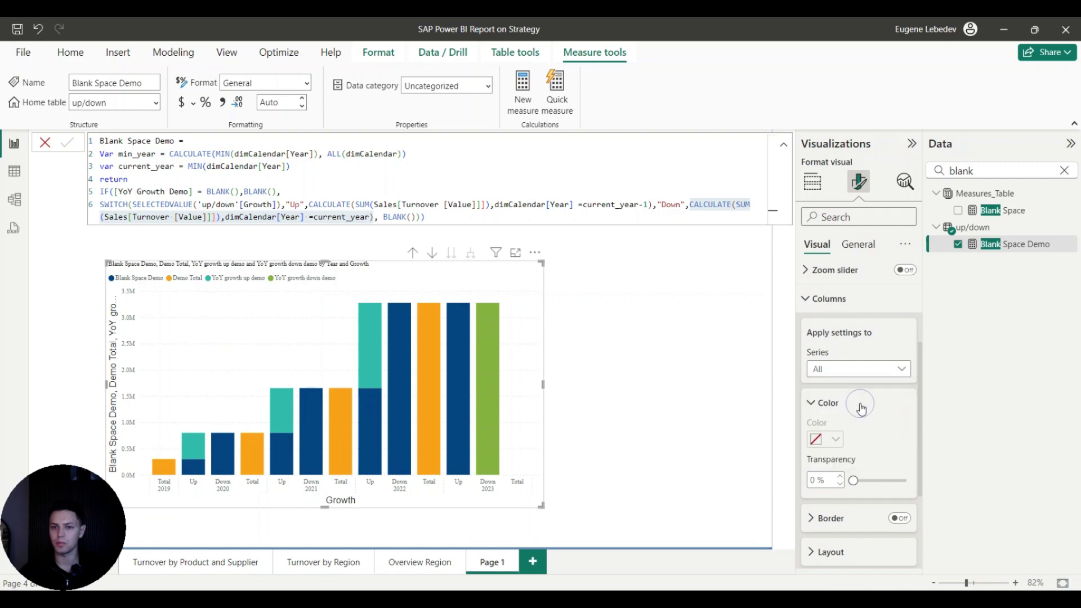
click(835, 443)
click(825, 377)
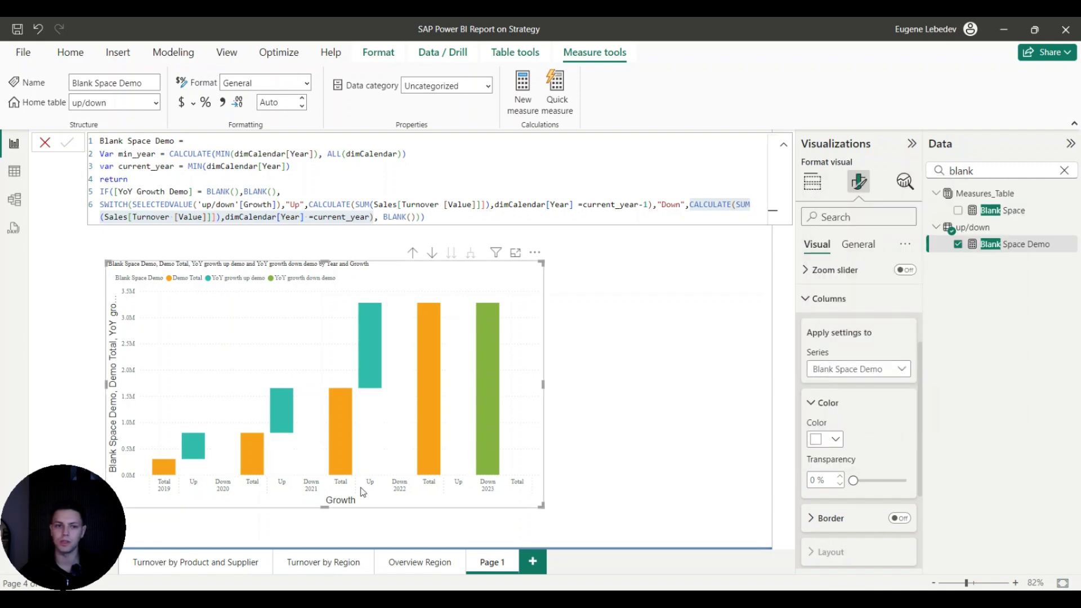
Set the Demo Total series columns to dark blue
click(847, 370)
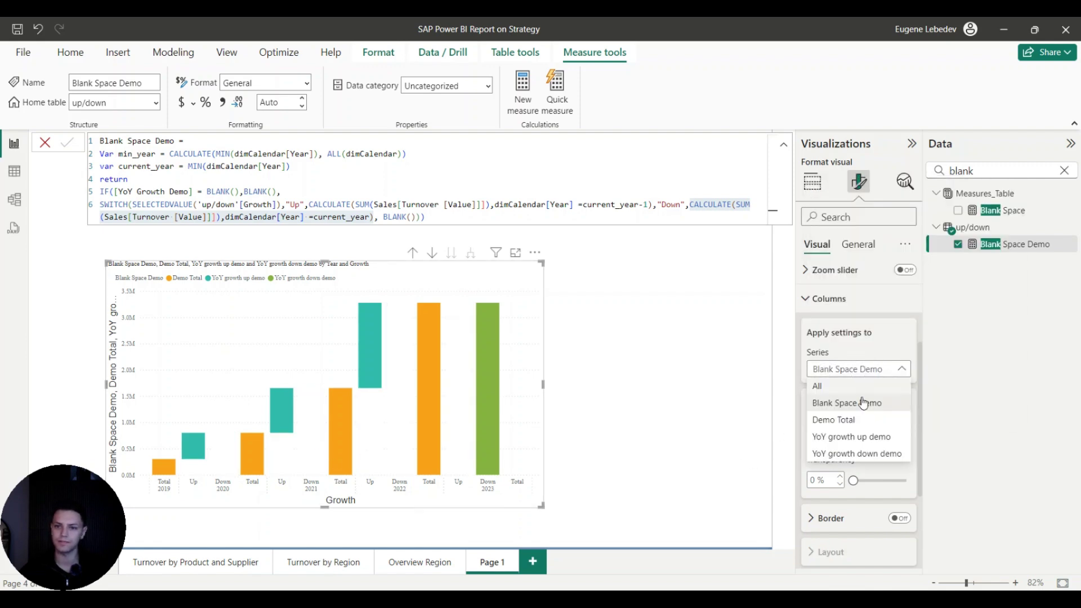
click(865, 421)
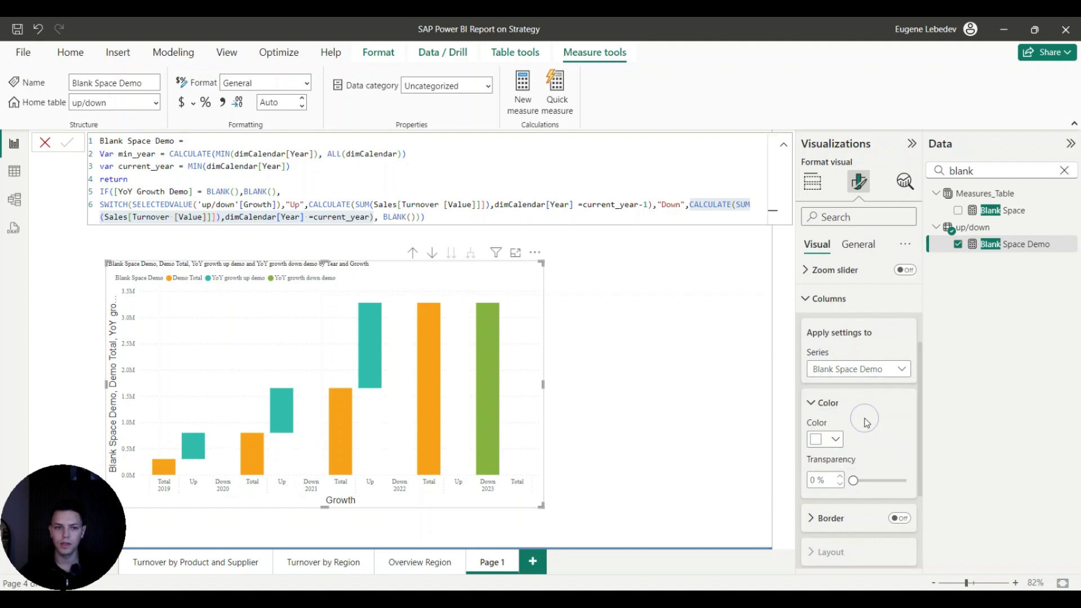
click(834, 440)
click(865, 377)
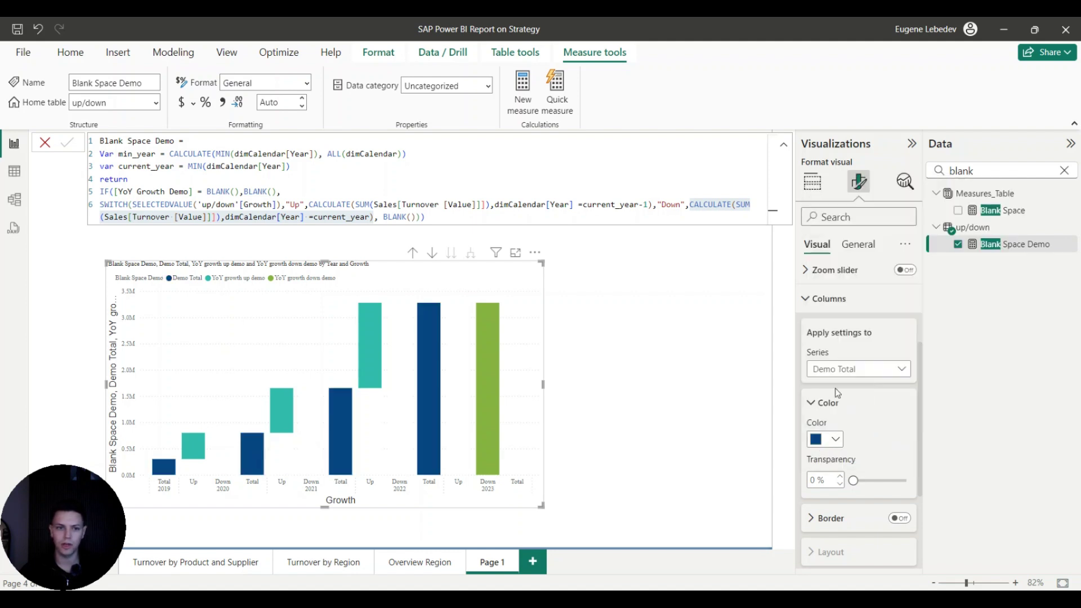
Set the YoY growth up demo series columns to green
click(899, 372)
click(850, 437)
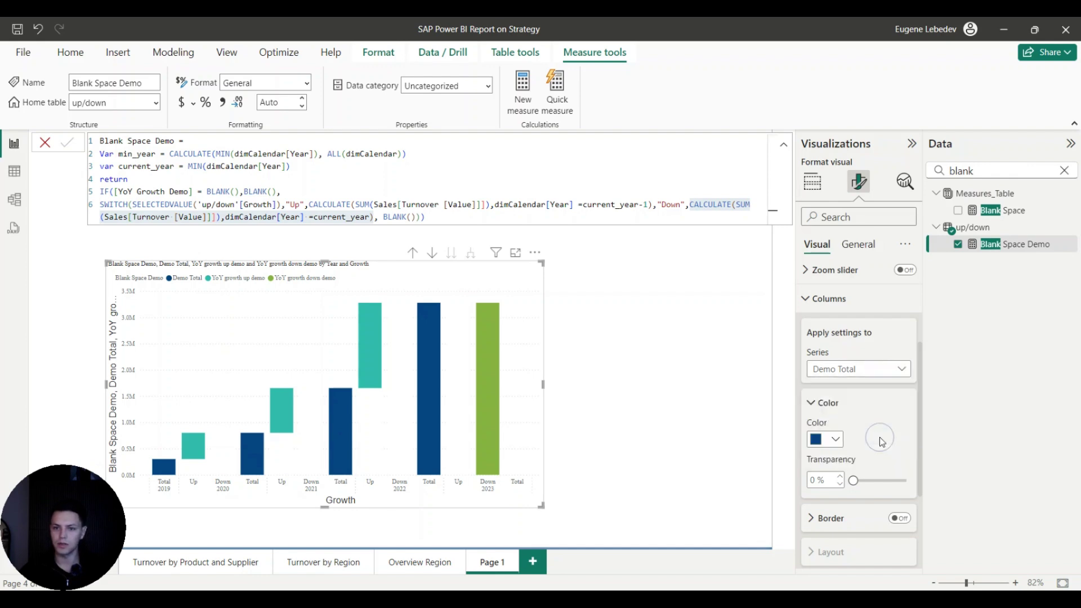
click(835, 440)
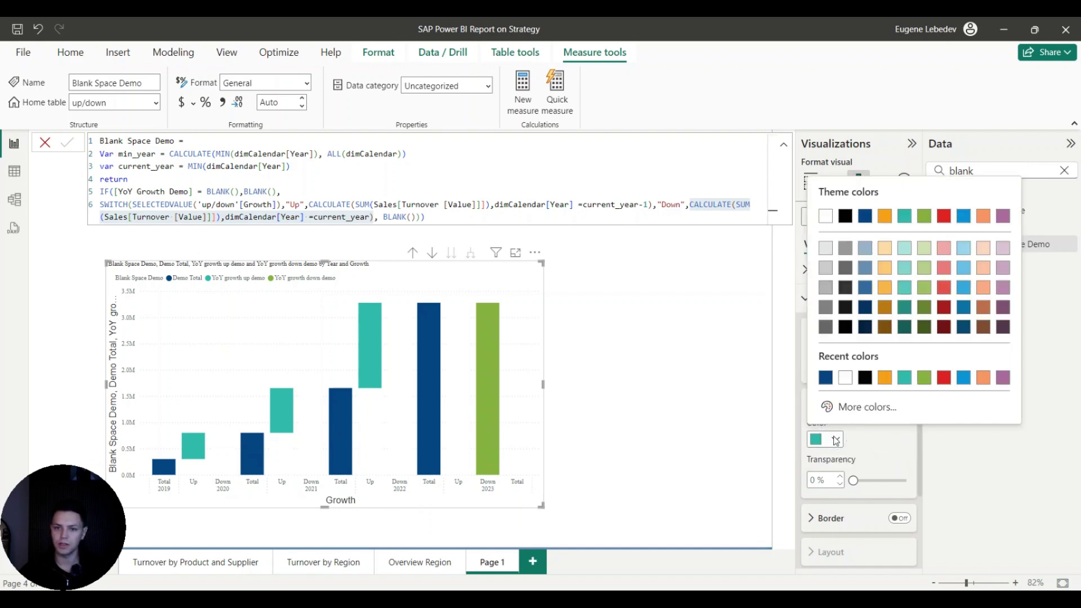
click(924, 377)
Set the YoY growth down demo series columns to orange
click(899, 369)
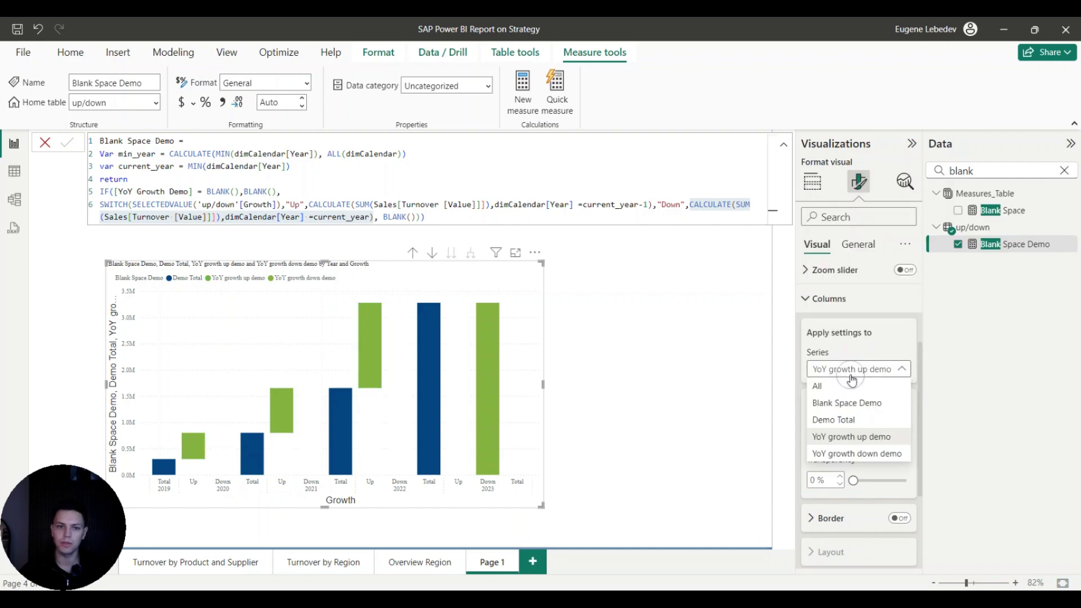
click(851, 454)
click(830, 439)
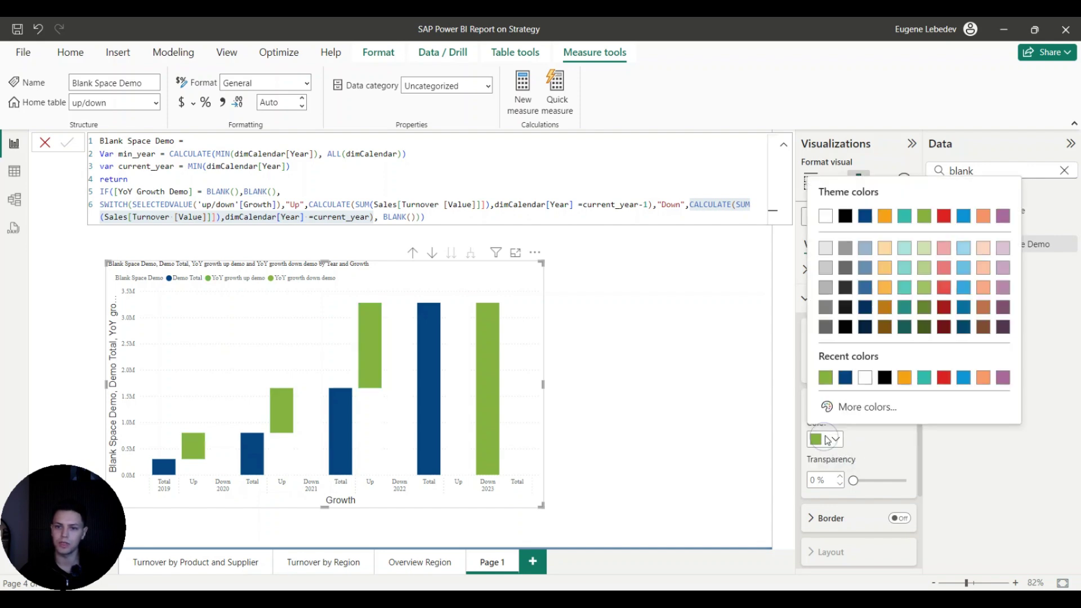
click(904, 378)
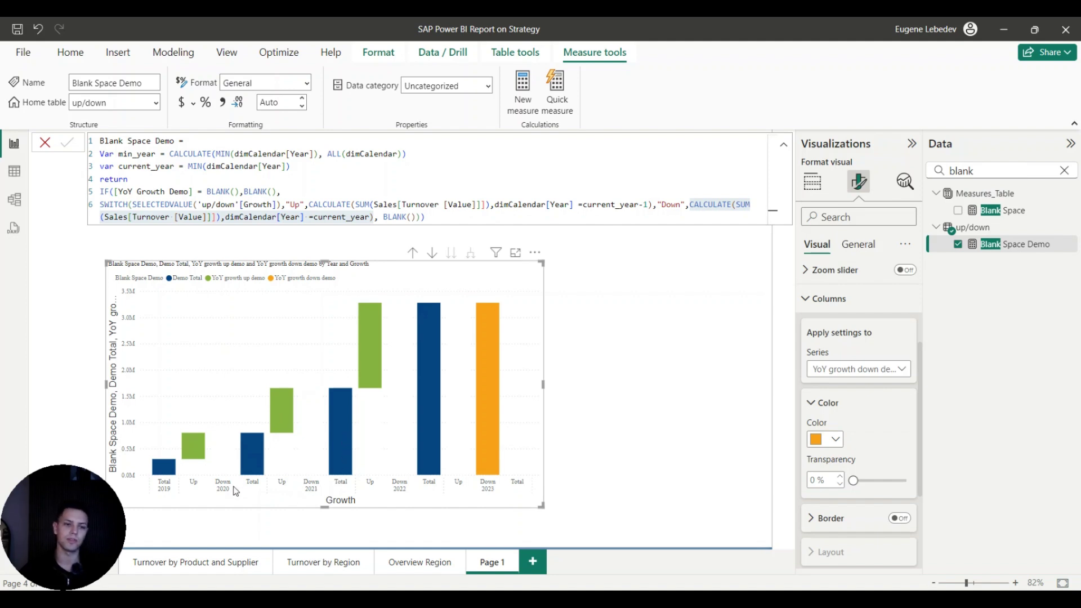
Move the chart slightly up and right on the page, and check the hidden 2020 Down column against the formula's YoY Growth Demo condition
drag(236, 491, 287, 457)
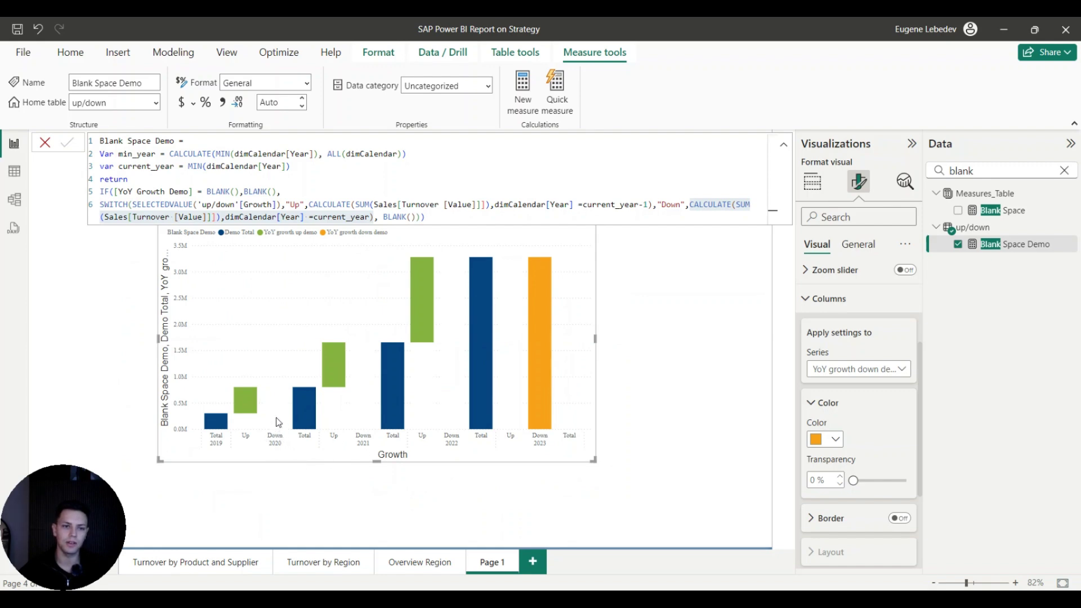
mouse_move(277, 426)
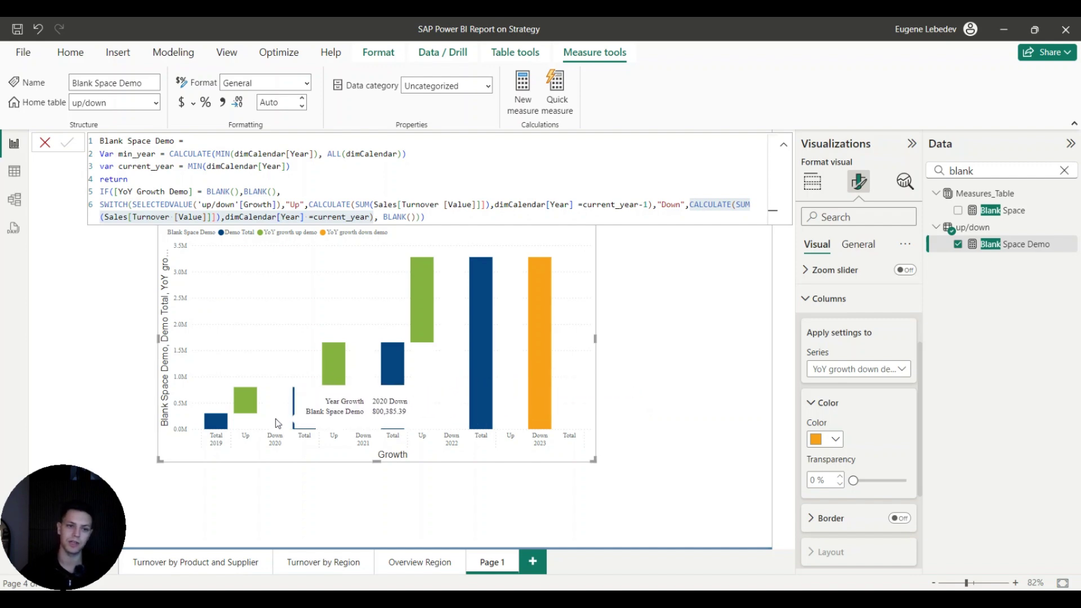
text(s)
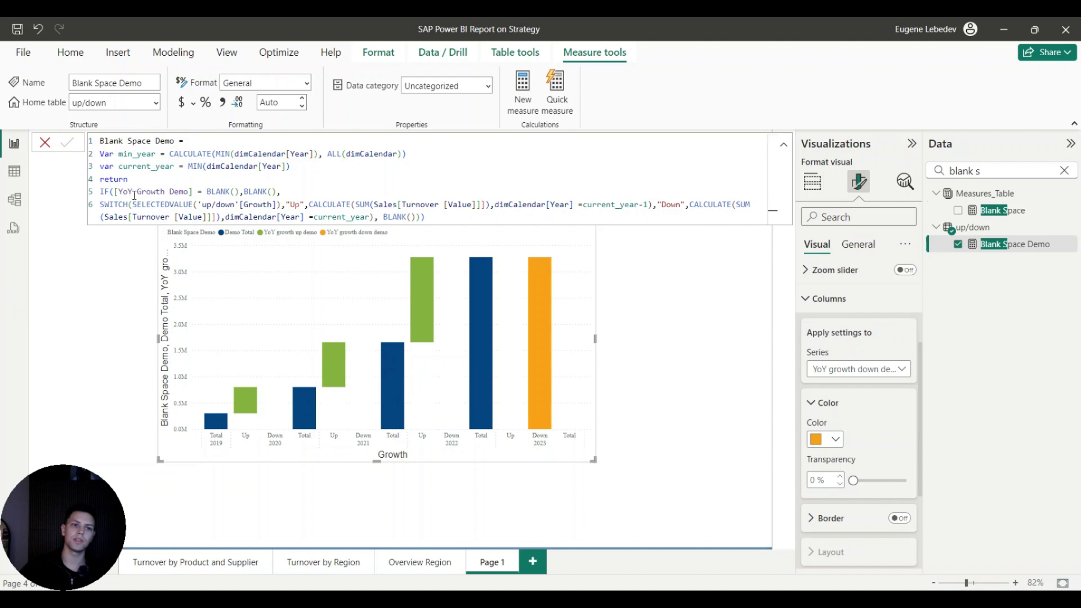
drag(118, 192, 203, 192)
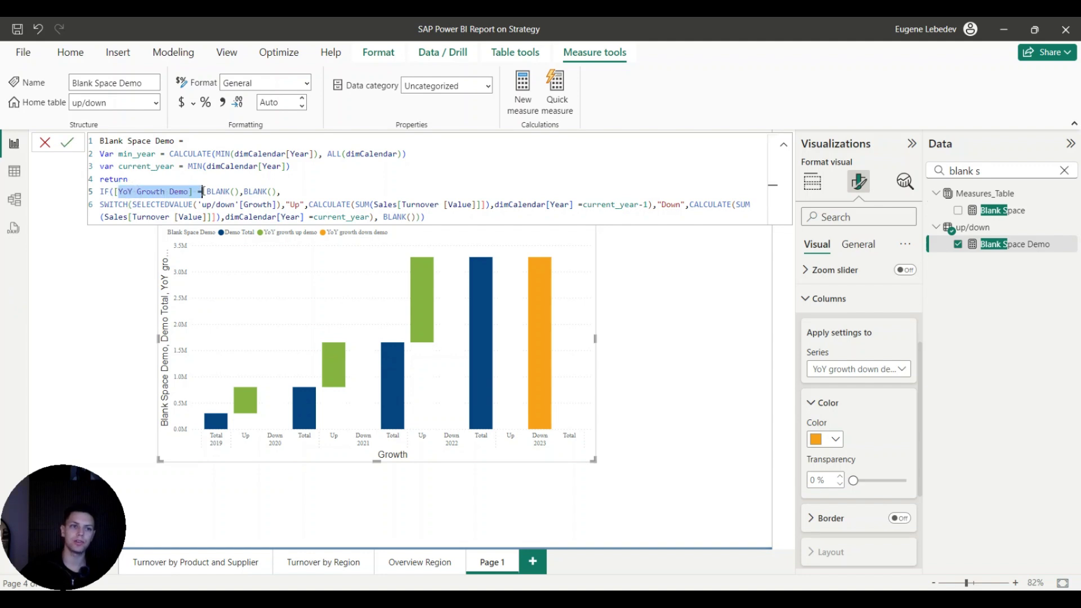
Open the YoY growth edited measure and examine its SWITCH formula, including the Up and Down conditions, the -1 multiplier and the [Metric] fallback
triple_click(992, 171)
text(yoy)
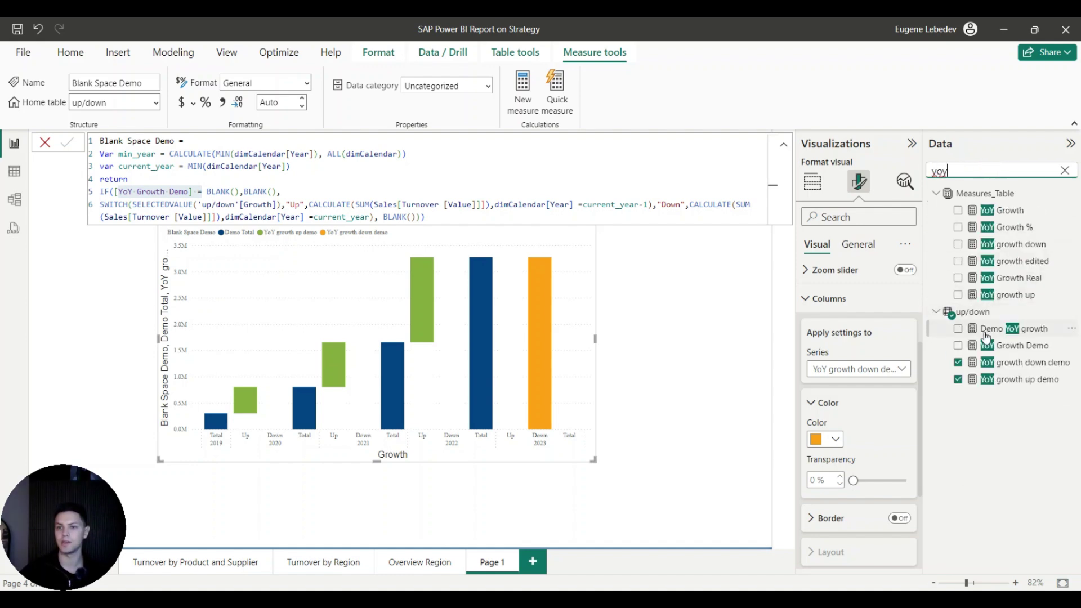
click(958, 346)
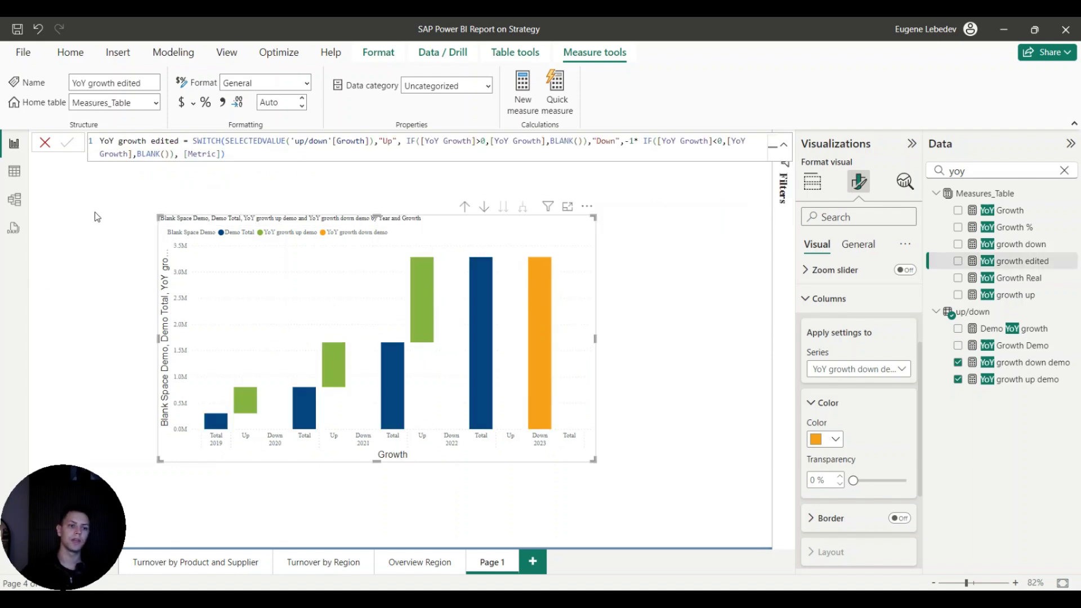
drag(94, 145, 181, 146)
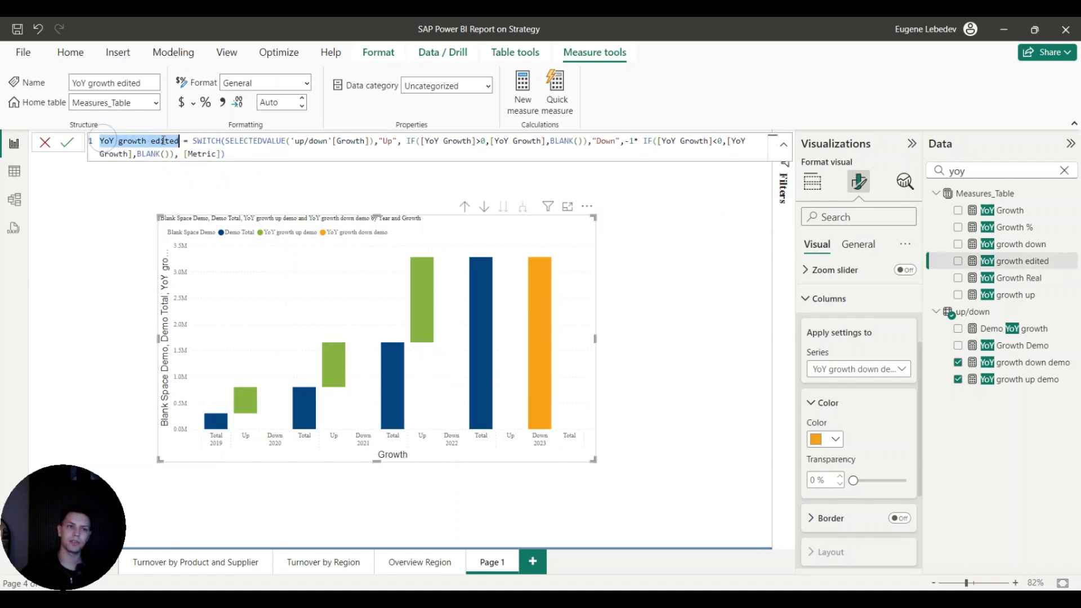
double_click(165, 142)
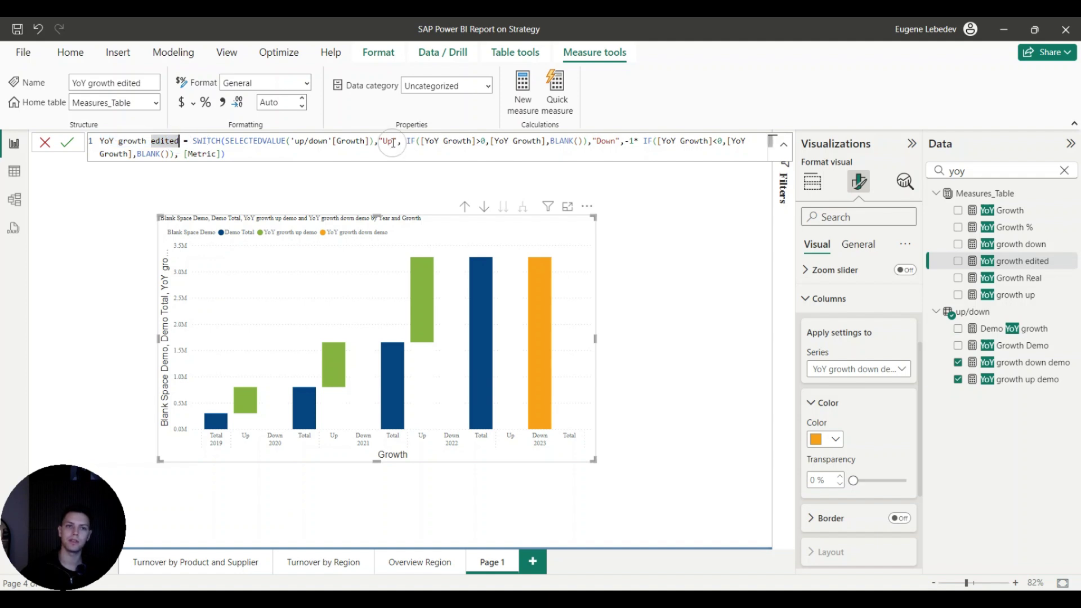
drag(392, 141, 257, 141)
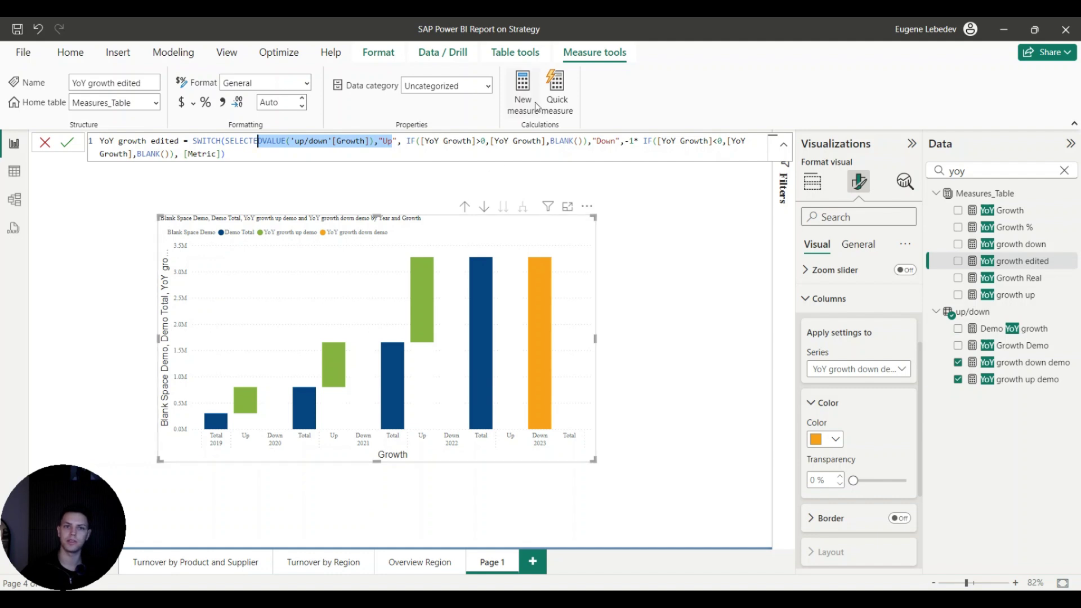
drag(406, 140, 490, 142)
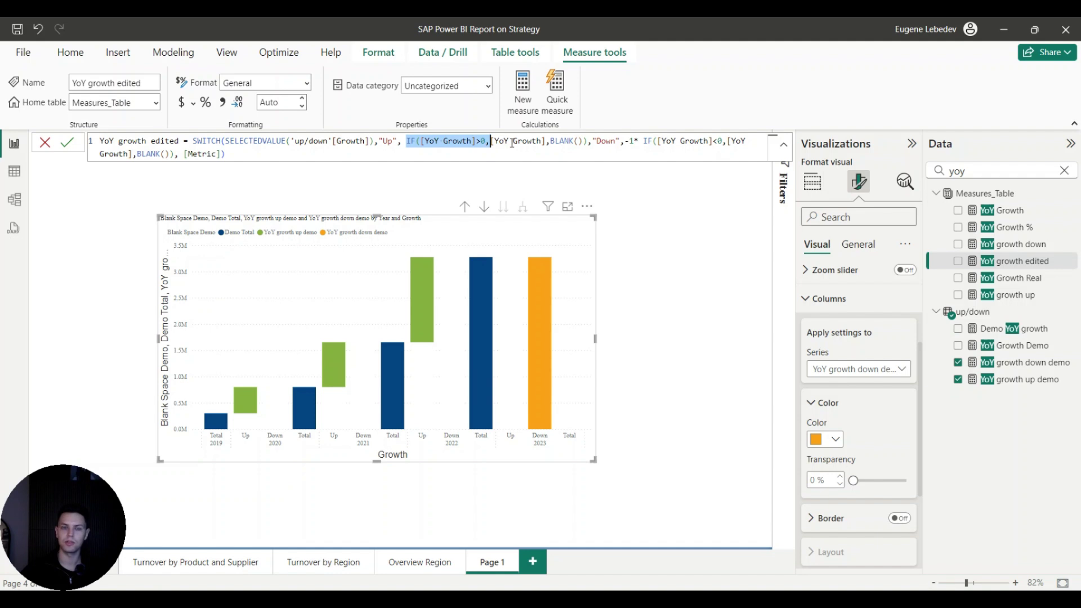
mouse_move(491, 141)
mouse_down()
mouse_move(583, 140)
mouse_move(505, 141)
mouse_up()
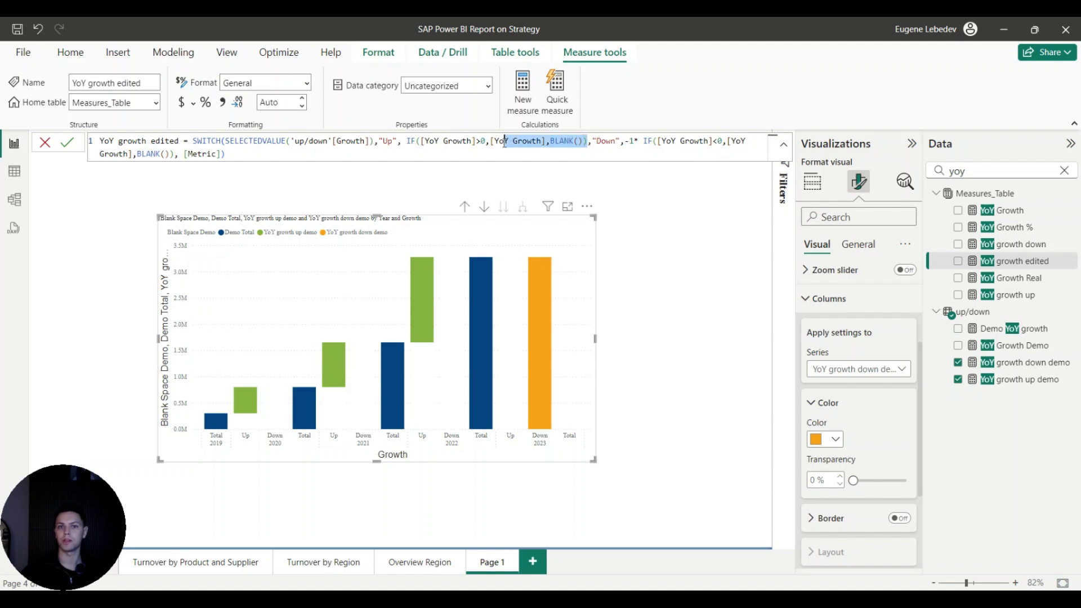
click(505, 141)
drag(597, 141, 638, 142)
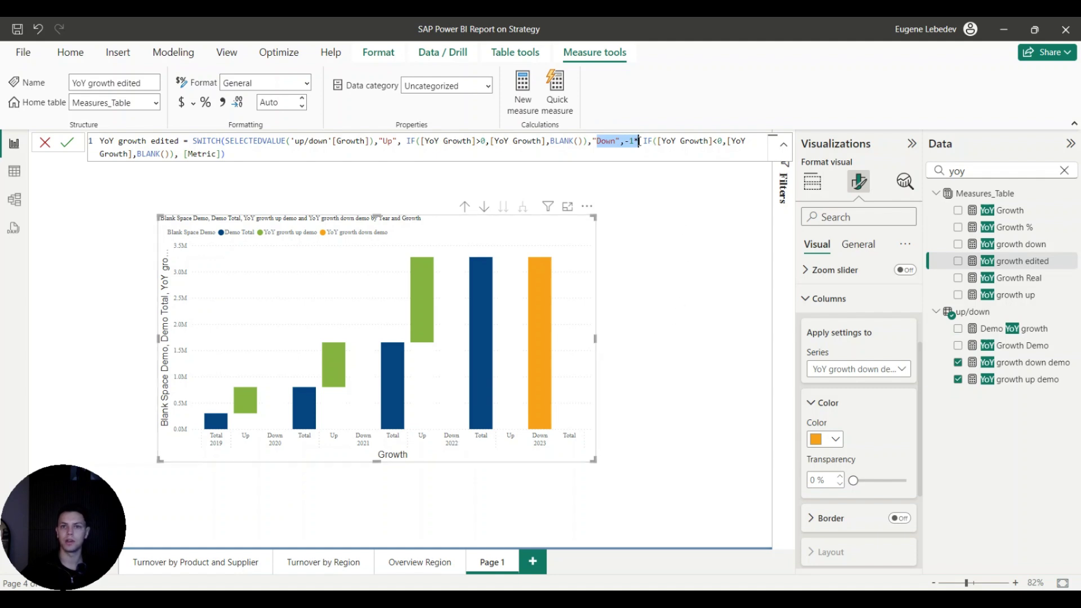
drag(645, 141, 722, 141)
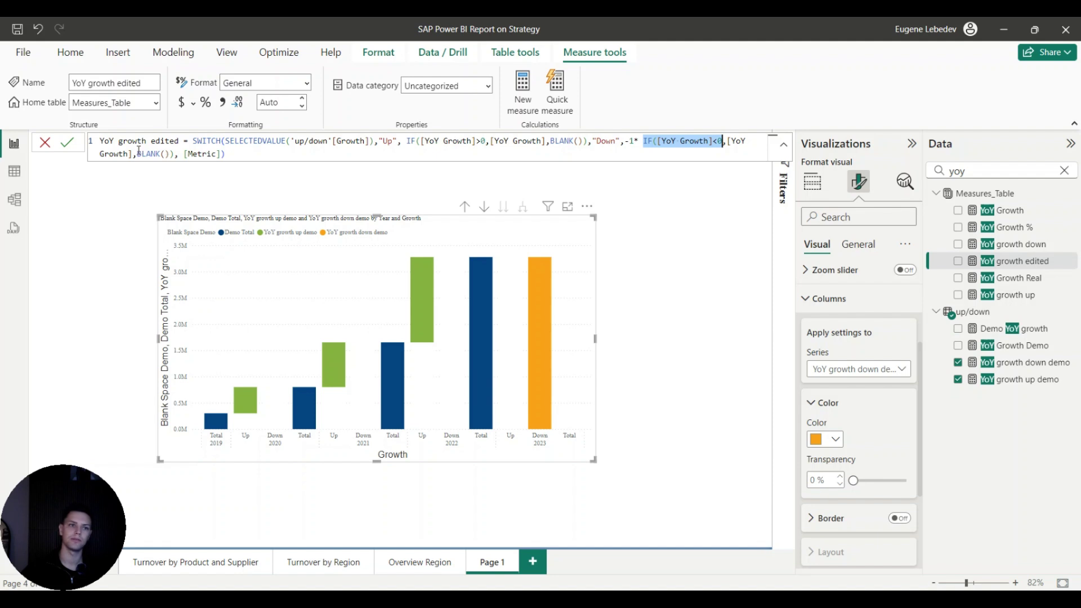
drag(137, 153, 203, 154)
click(207, 153)
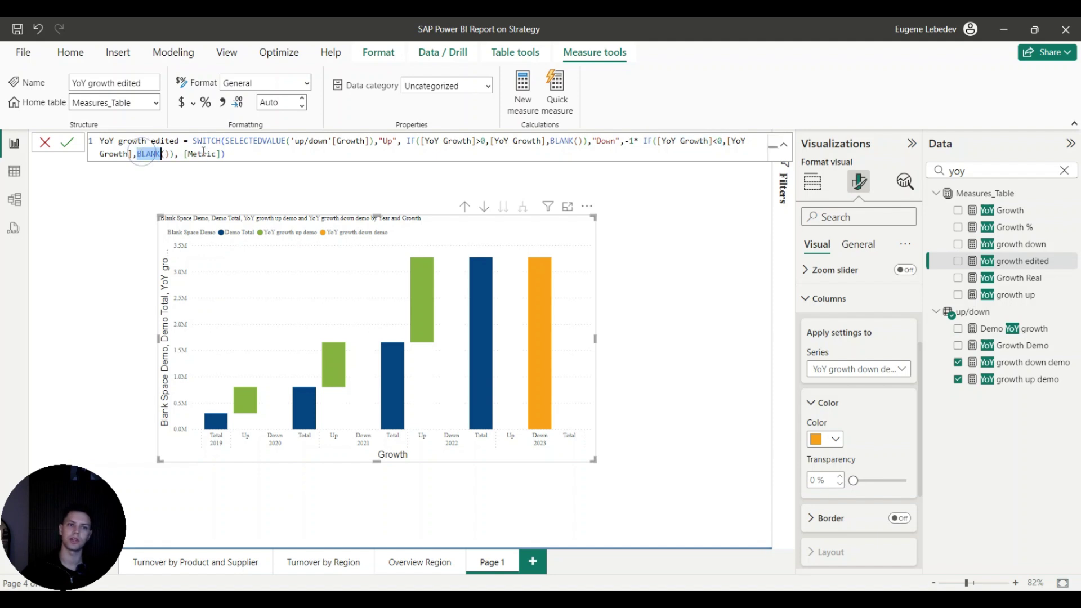
click(225, 153)
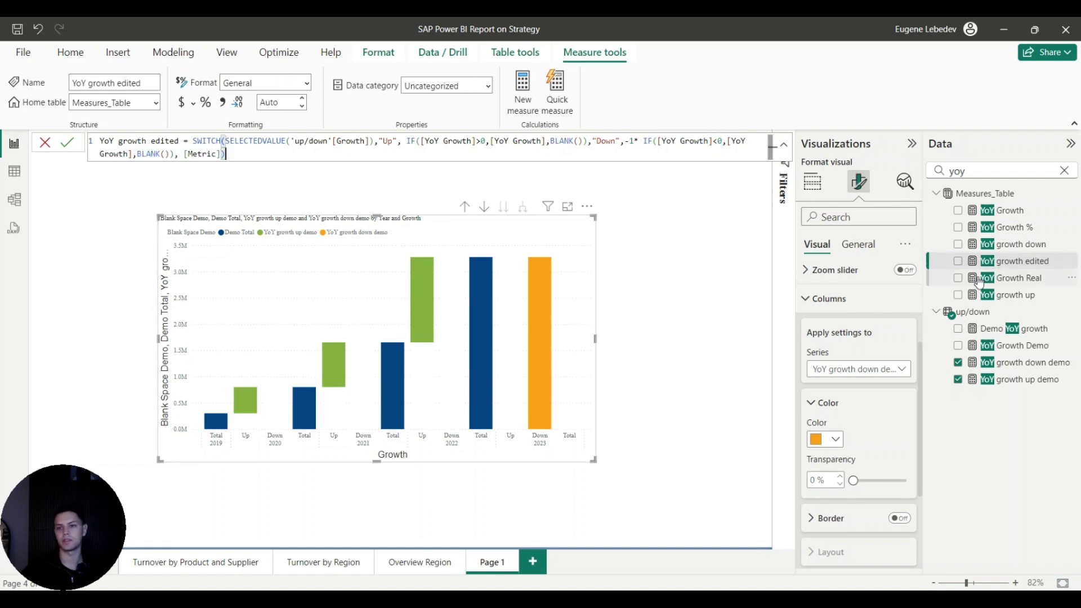
drag(972, 282, 957, 304)
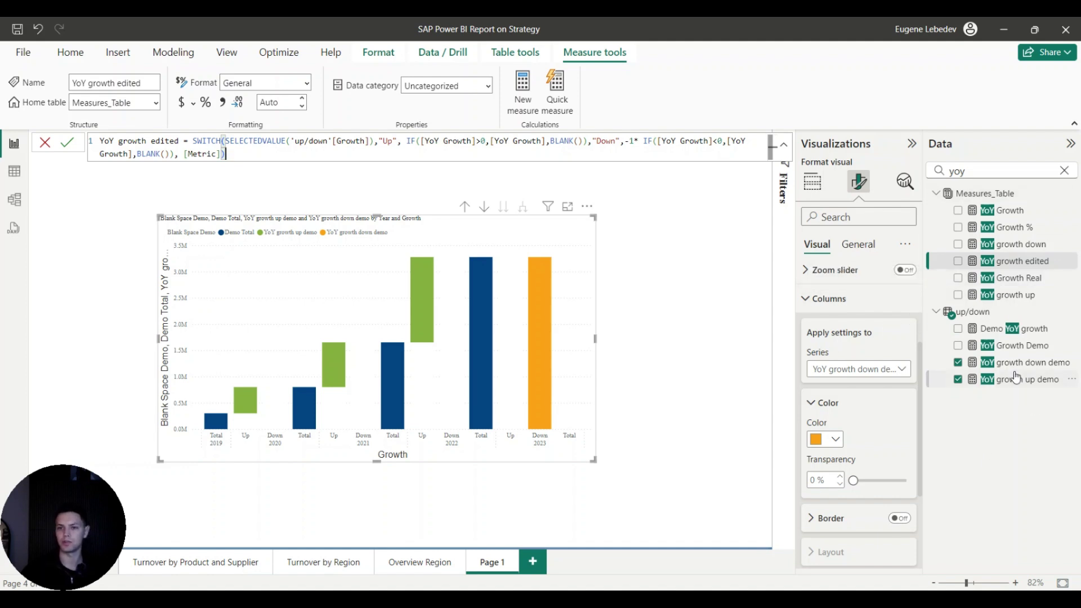
Search the data fields for "blank" and open the Blank Space Demo measure from the up/down table
click(981, 172)
drag(981, 172, 931, 170)
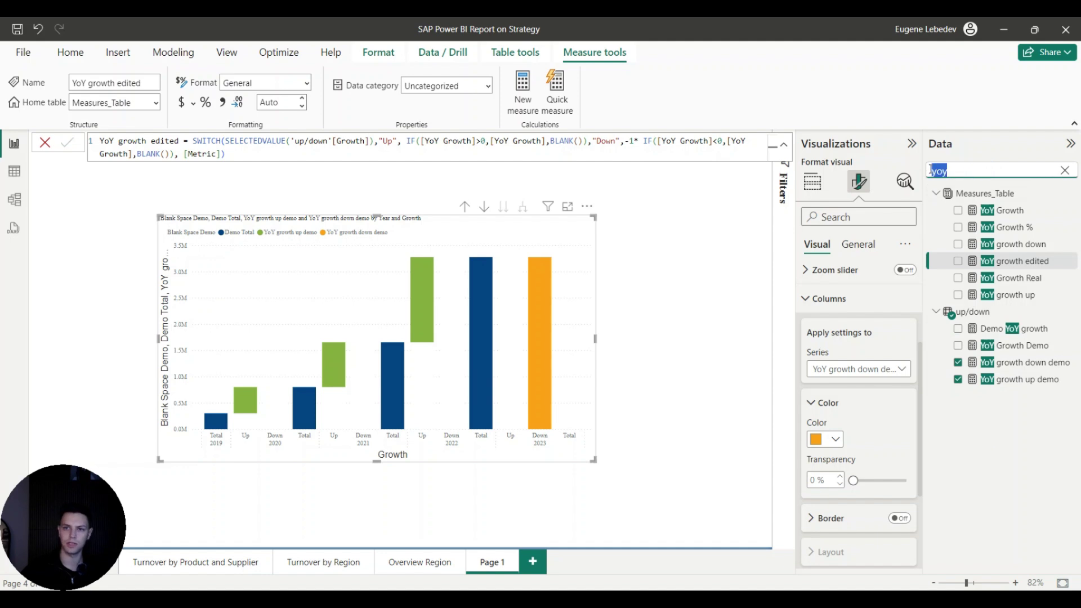
key(BackSpace)
text(blank)
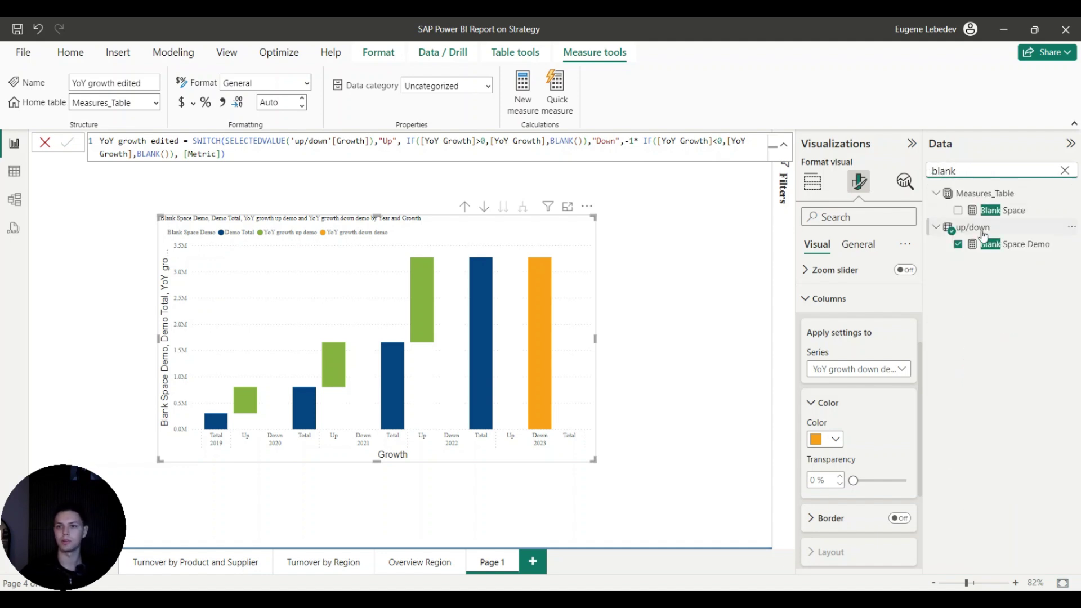
click(986, 243)
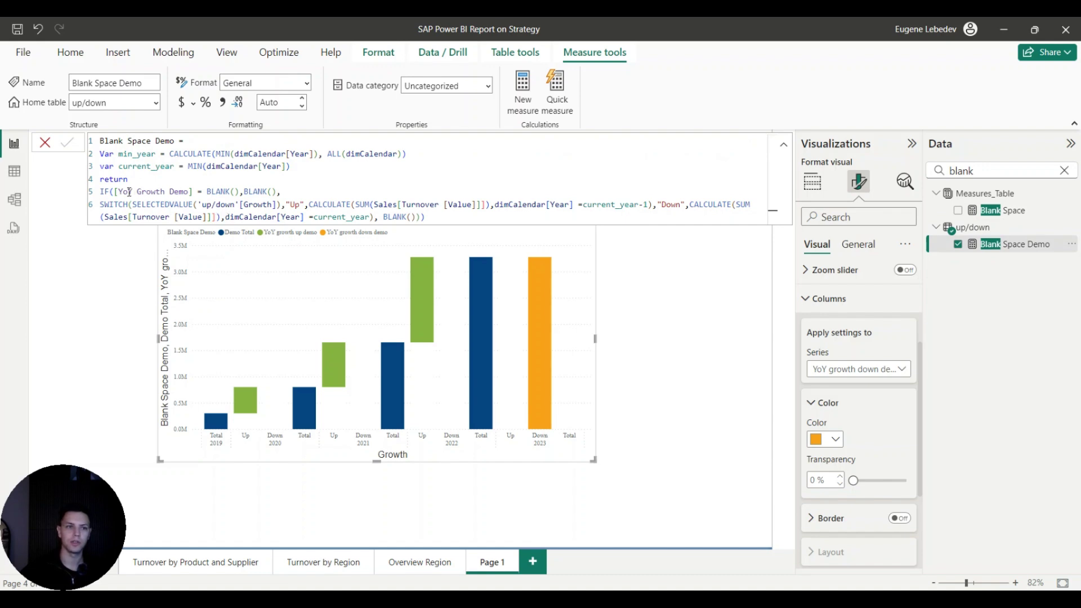
Replace [YoY Growth Demo] with [YoY growth edited] in the Blank Space Demo measure's IF condition and commit the formula
drag(129, 192, 192, 192)
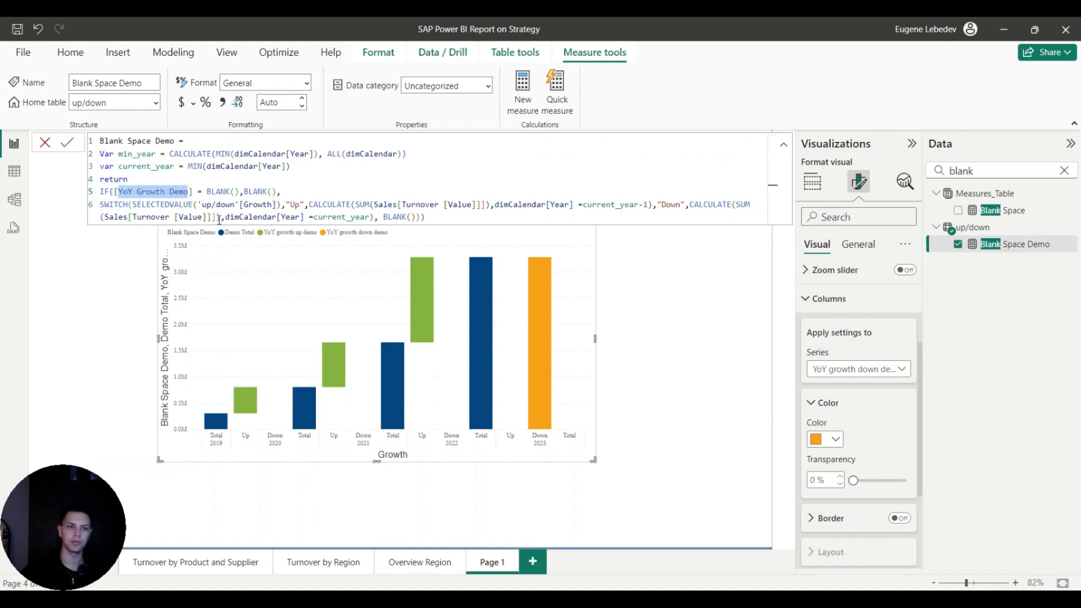
text(yoy)
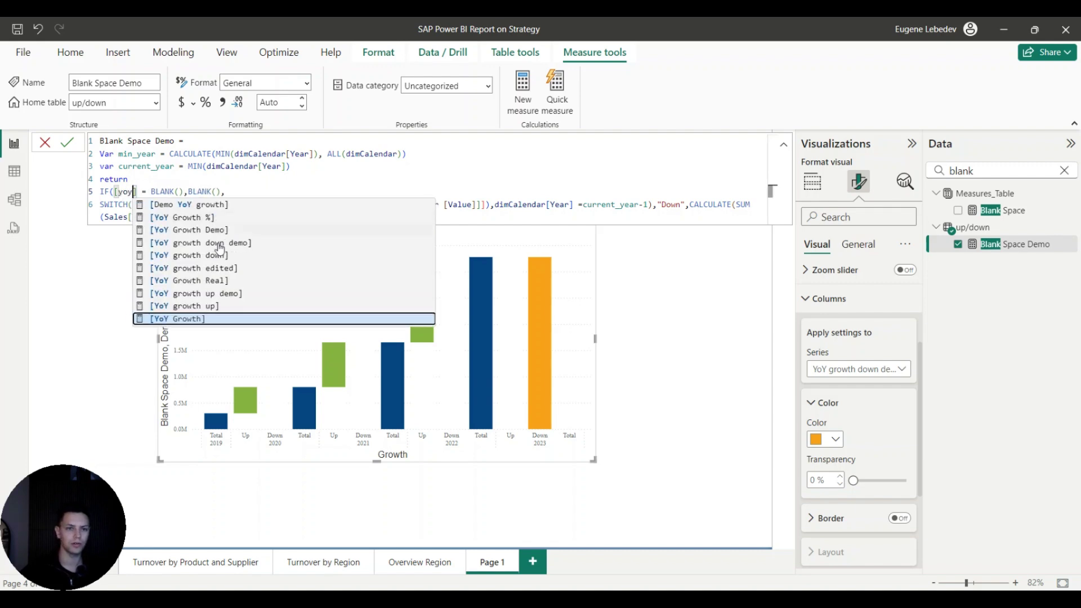
click(219, 267)
click(328, 203)
click(491, 203)
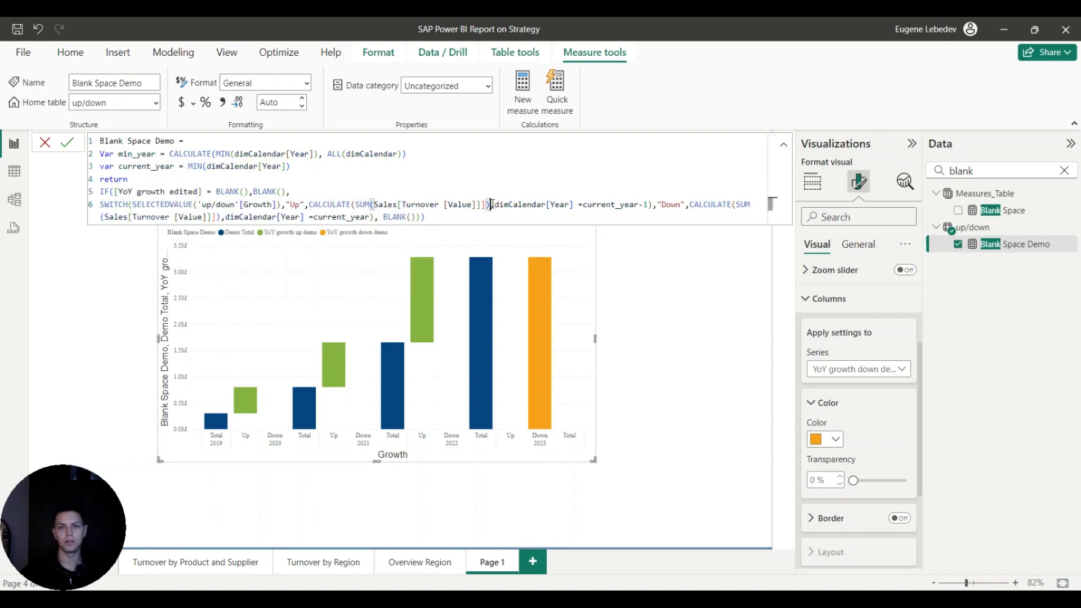
text(,)
key(Return)
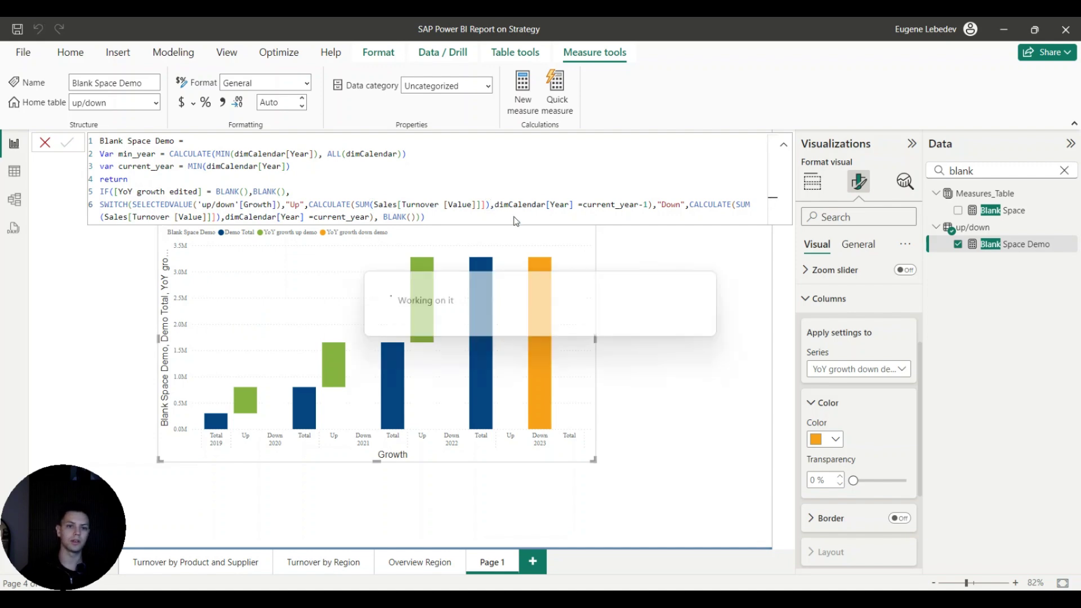
click(632, 367)
Turn off the waterfall chart's legend and move the chart slightly up and left on the page
click(193, 267)
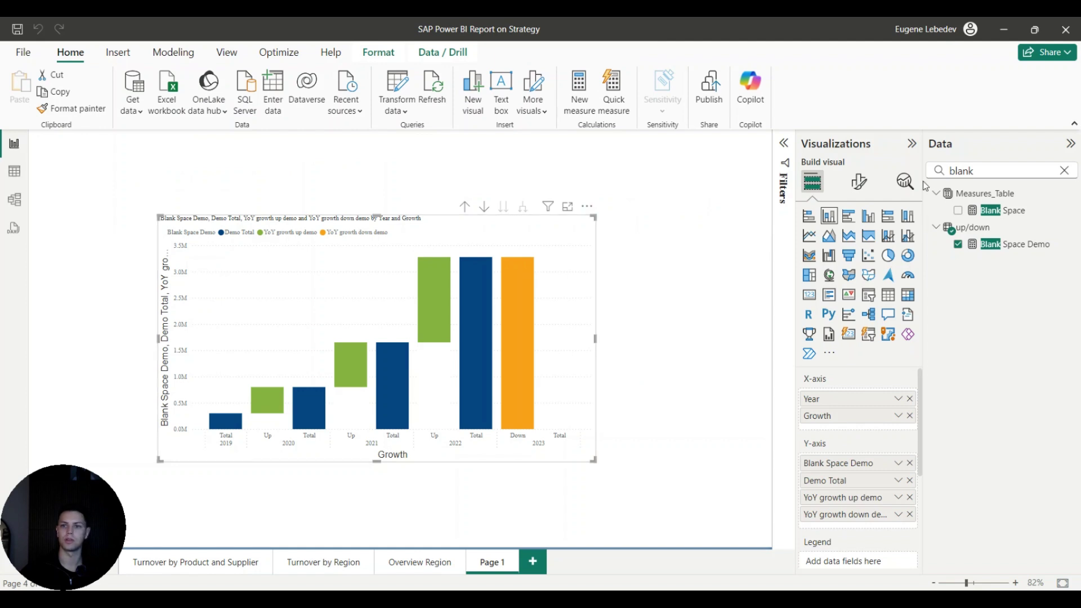
click(859, 181)
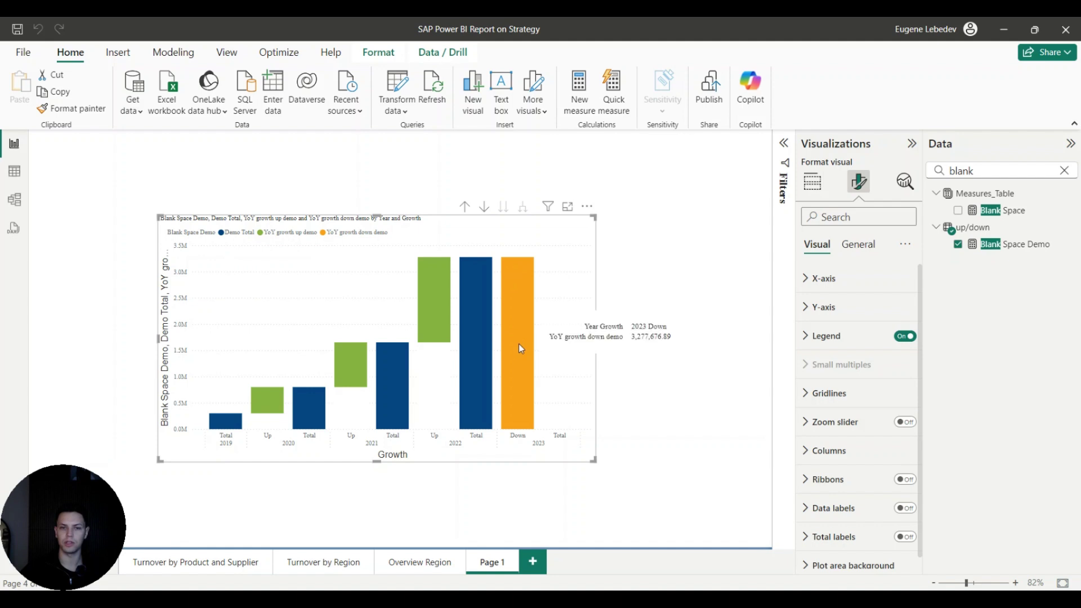
click(913, 338)
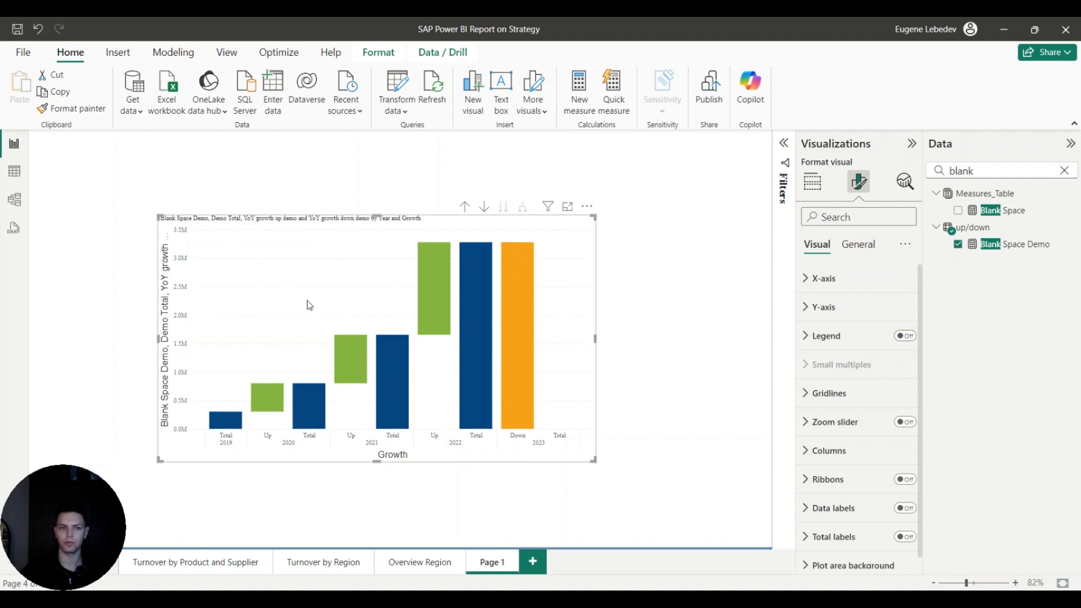
drag(267, 298, 243, 282)
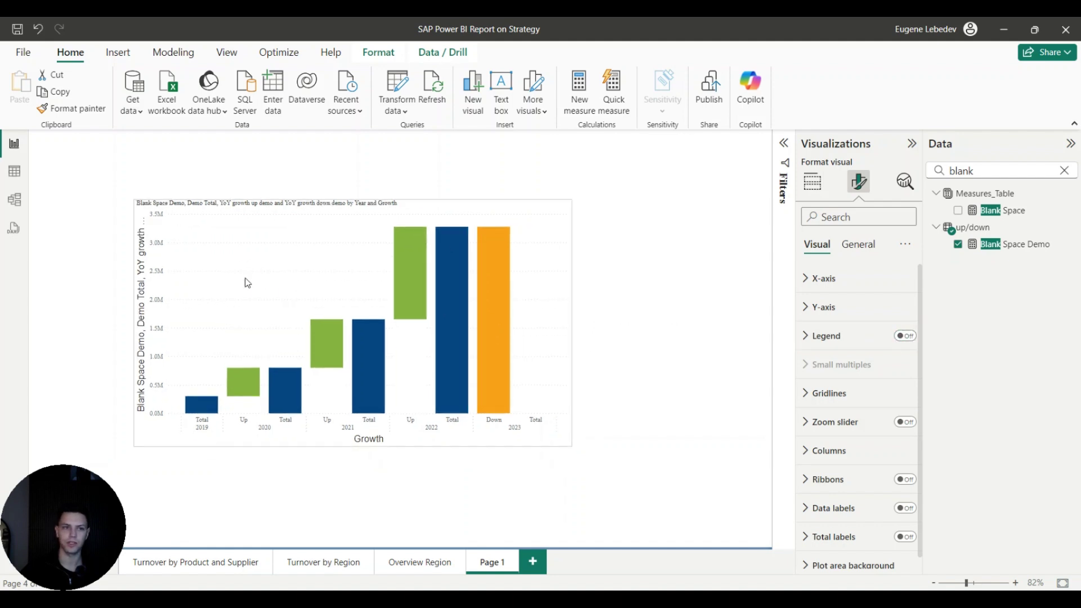
click(858, 244)
click(822, 307)
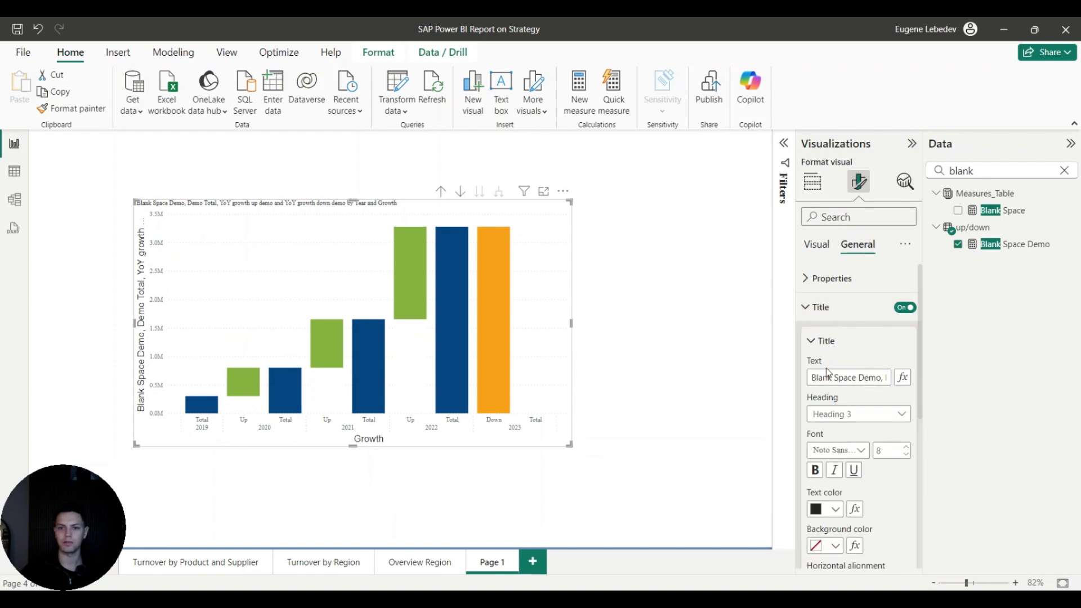
click(844, 305)
click(816, 245)
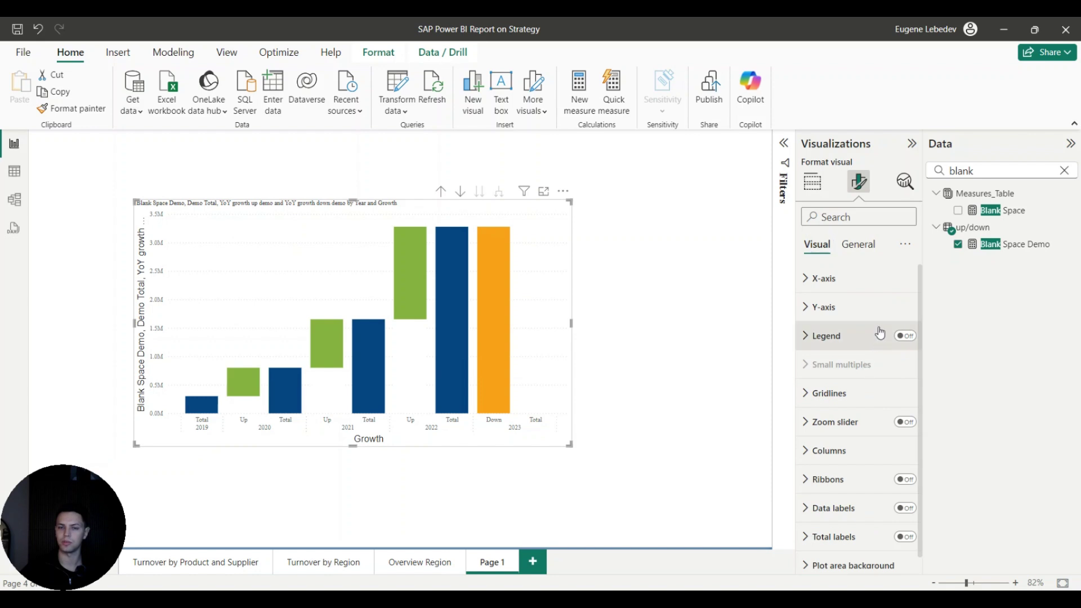
Turn off the chart's X-axis title, Y-axis title and Y-axis values
click(861, 278)
click(901, 507)
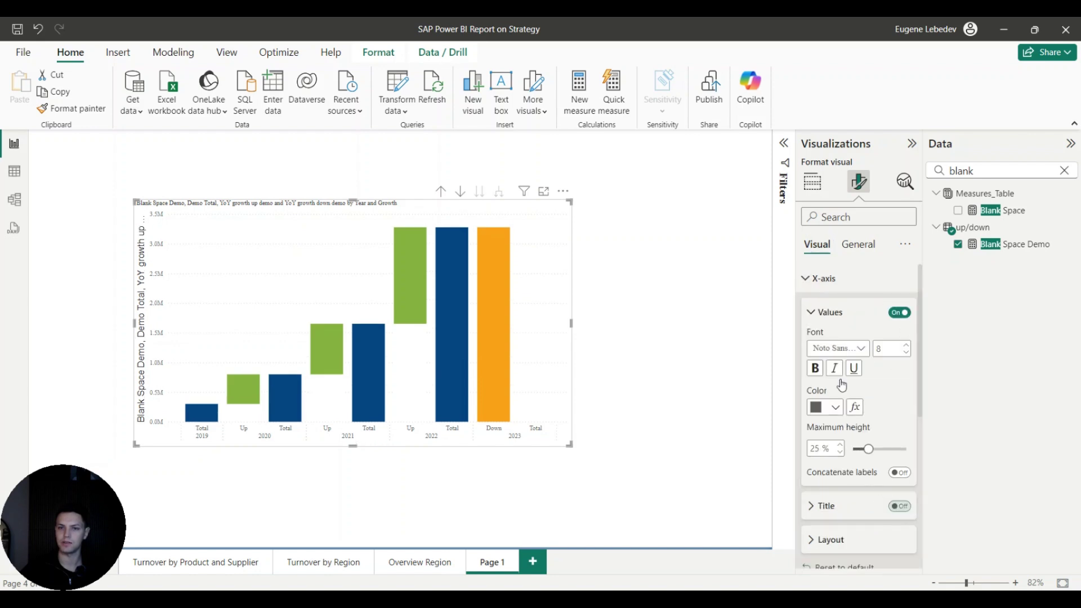
click(827, 278)
click(840, 308)
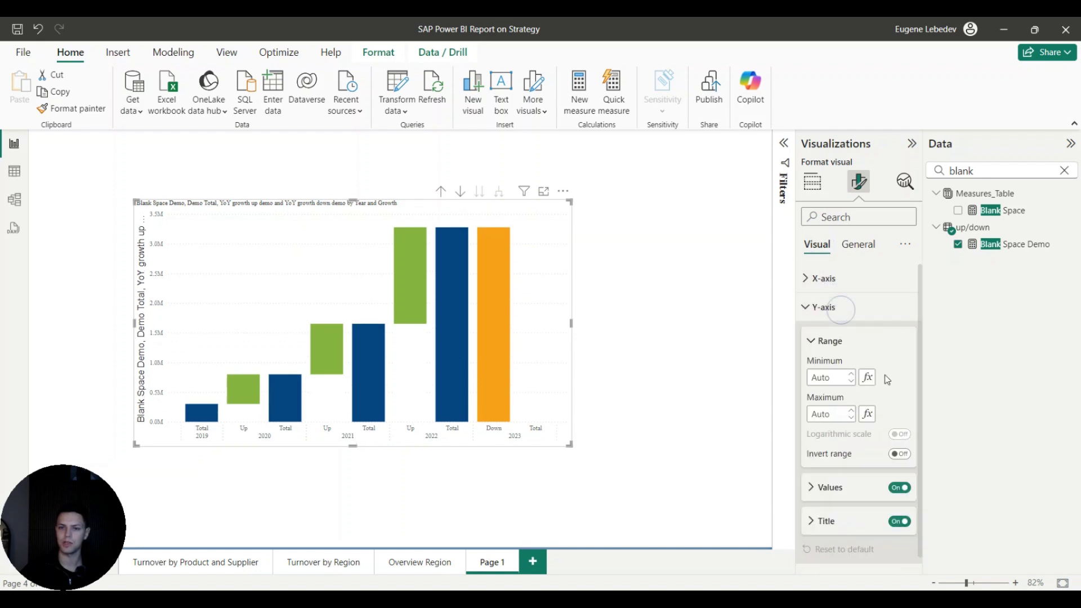
click(899, 521)
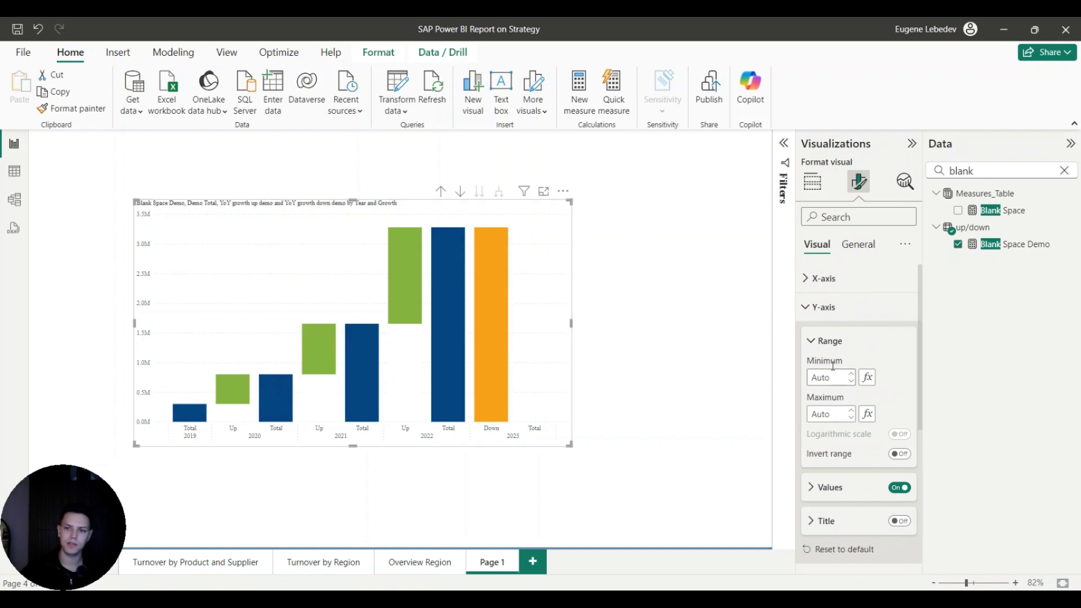
click(898, 487)
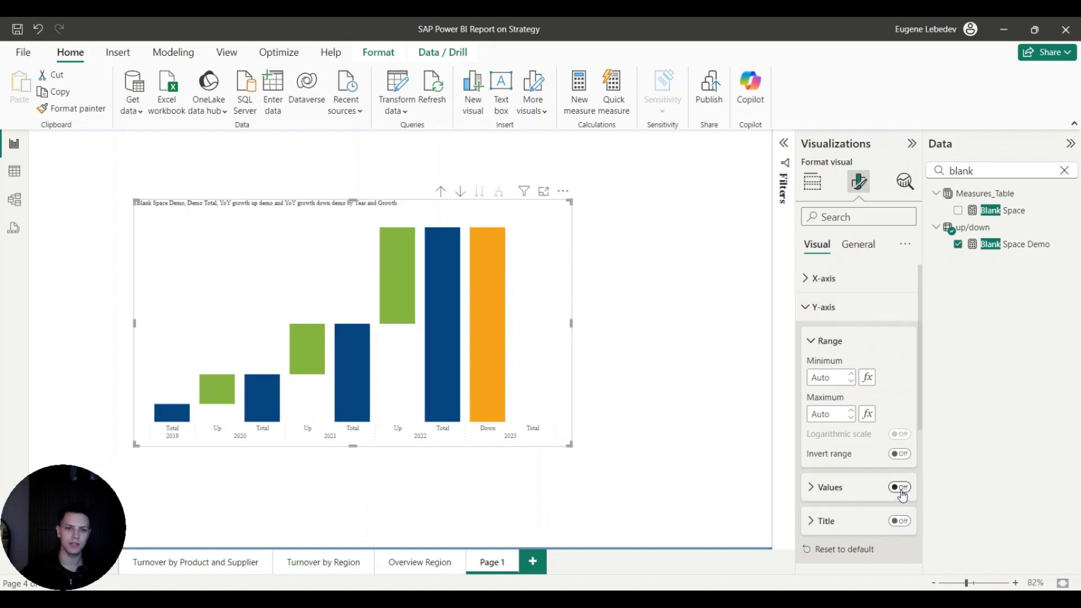
Move the chart further toward the page's upper-left corner and leave it selected
click(621, 353)
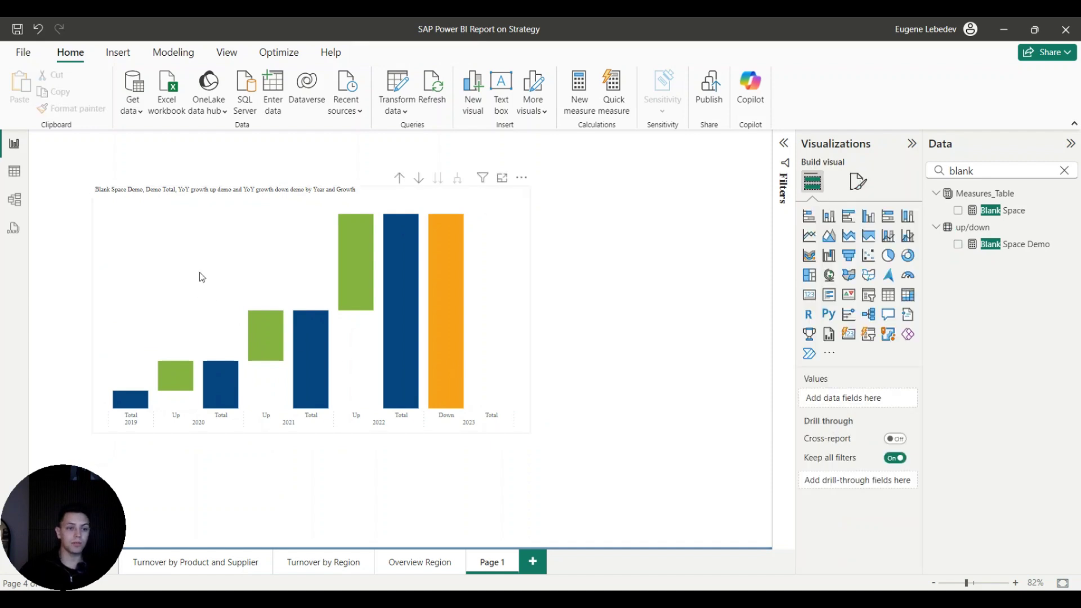
click(91, 256)
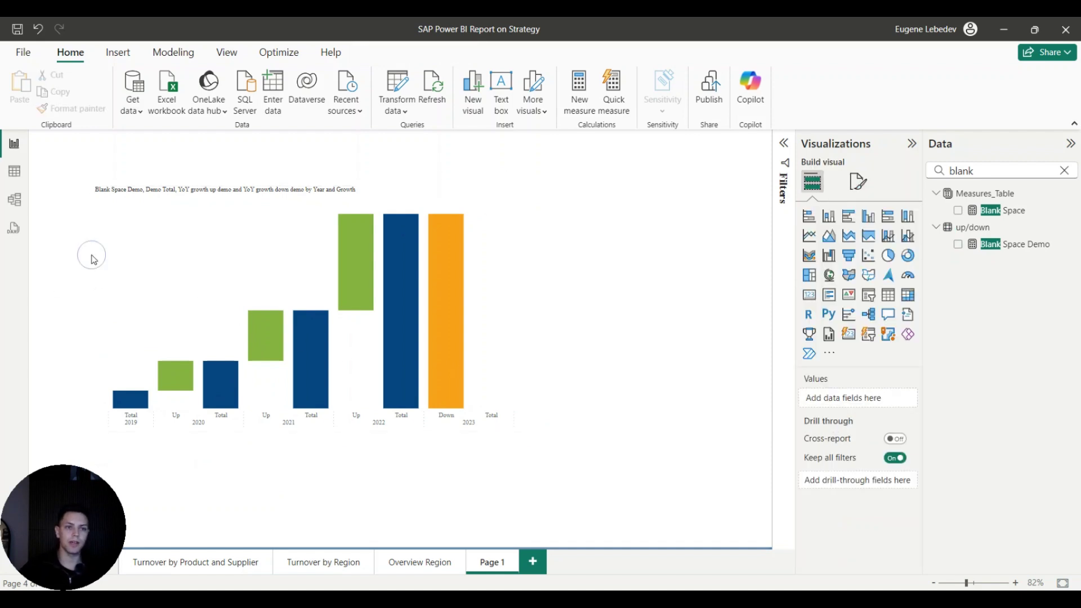
click(134, 219)
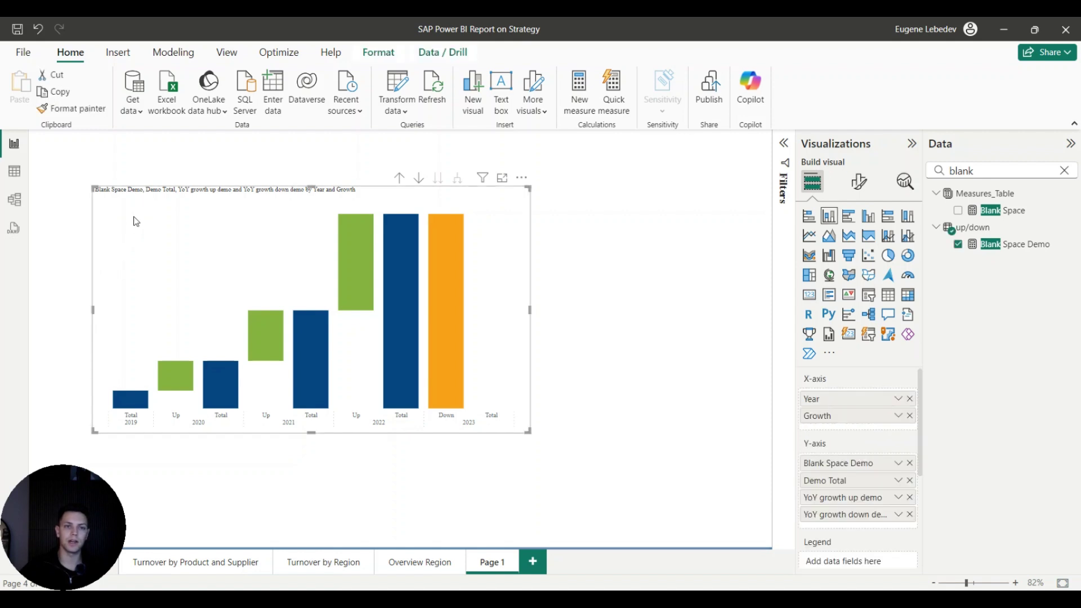